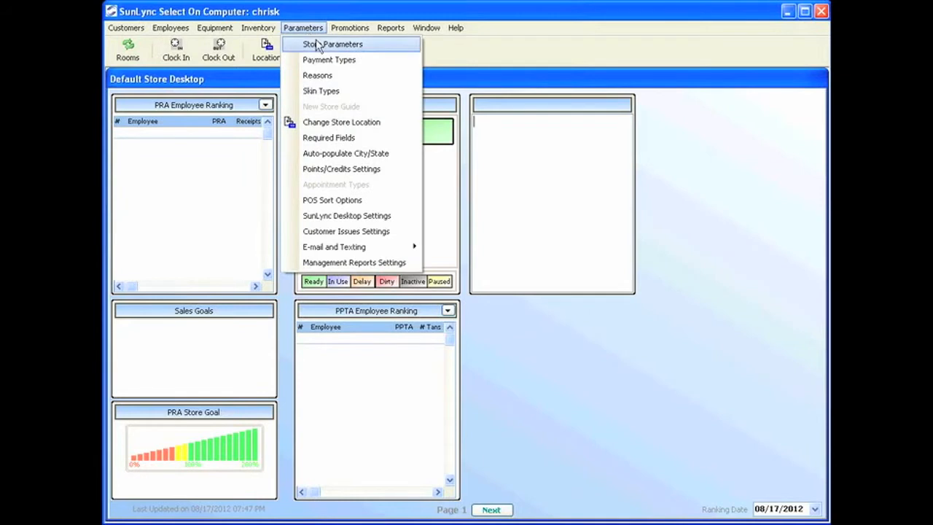
# Open the store parameters for editing and set the salon name to SunLync.
pyautogui.click(315, 44)
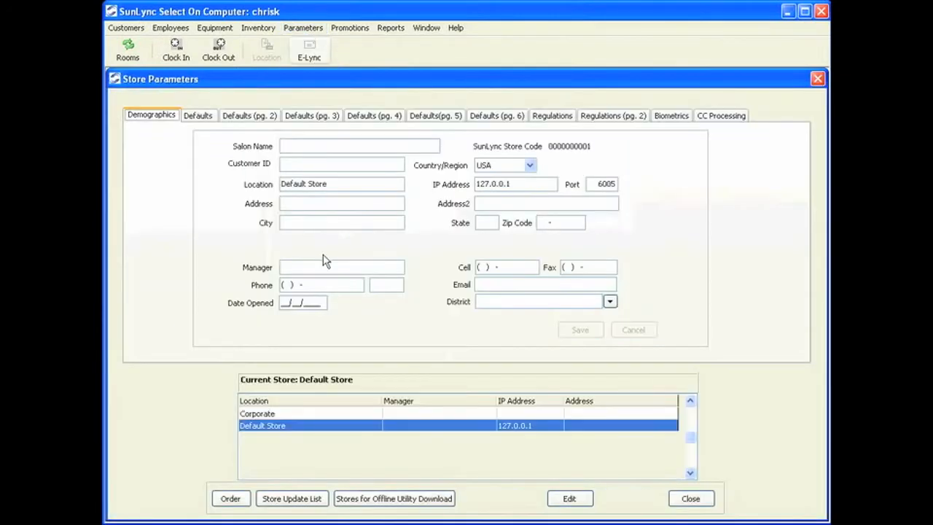
pyautogui.click(576, 502)
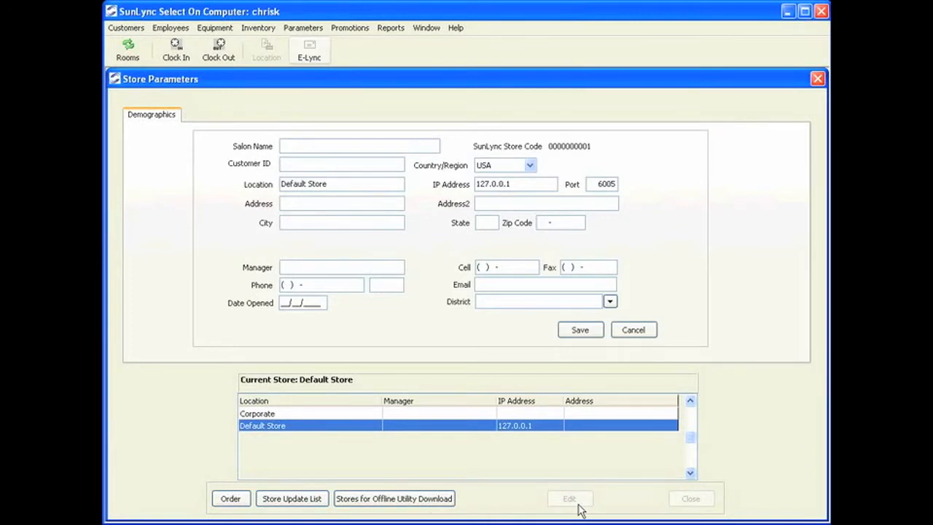
pyautogui.write('SunLync')
# Set the location to Buffalo and fill in the store's street address and city.
pyautogui.moveTo(347, 185); pyautogui.dragTo(193, 185)
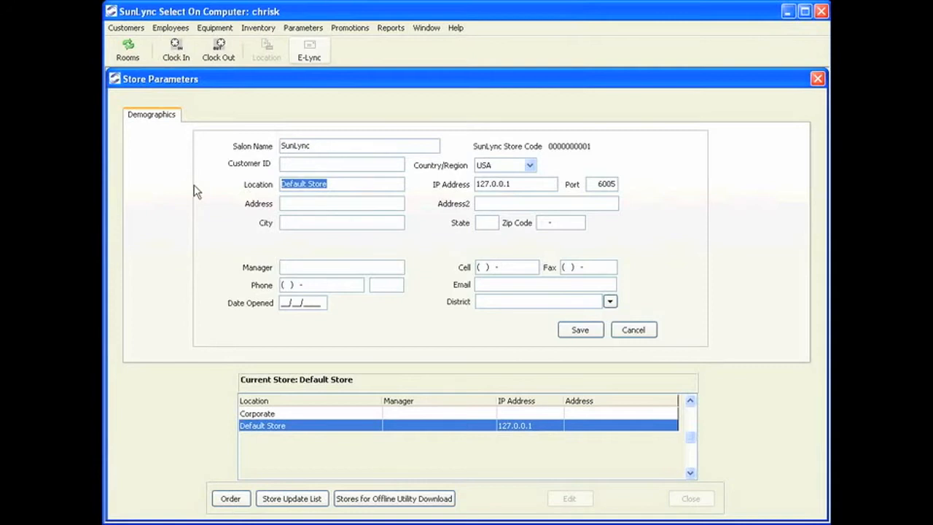
pyautogui.write('Buffal;p')
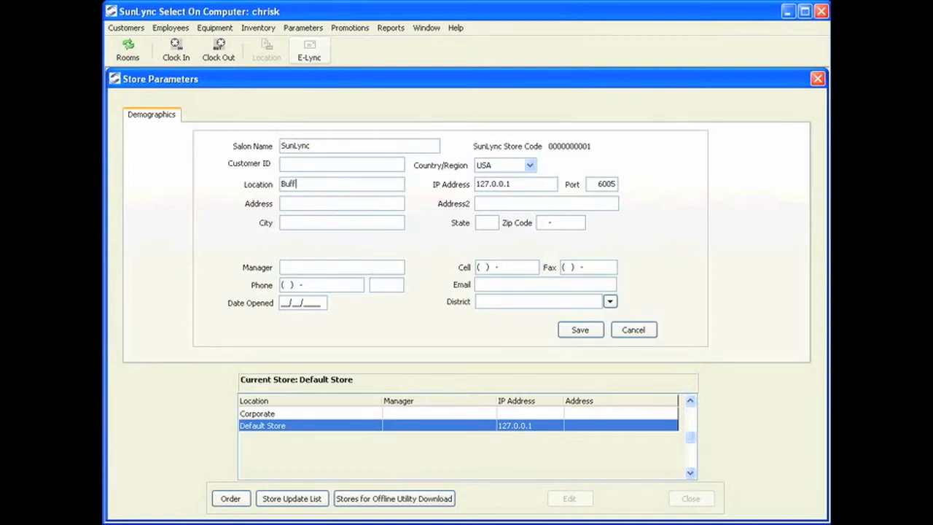
pyautogui.press('BackSpace')
pyautogui.press('BackSpace')
pyautogui.write('o')
pyautogui.click(300, 201)
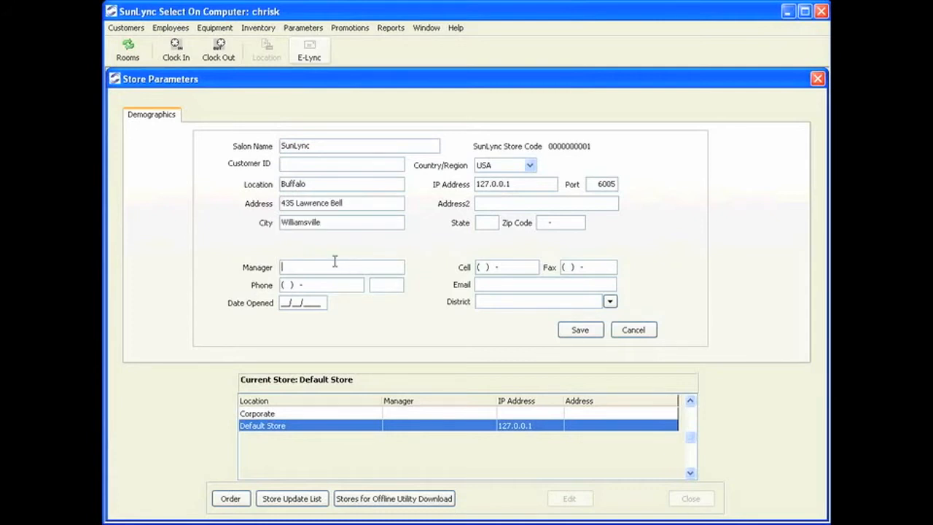
pyautogui.click(336, 267)
# Enter the manager's full name and the store's phone number.
pyautogui.press('Tab')
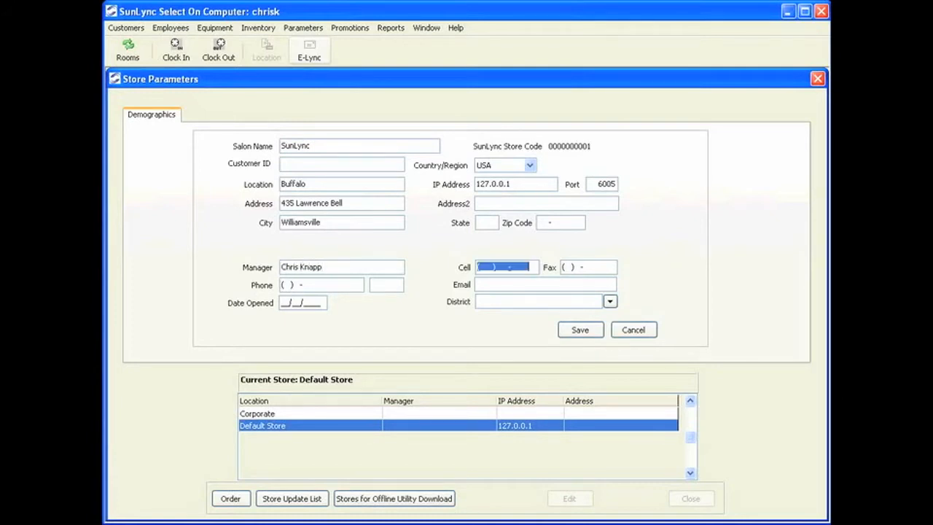
pyautogui.press('Tab')
pyautogui.press('Tab')
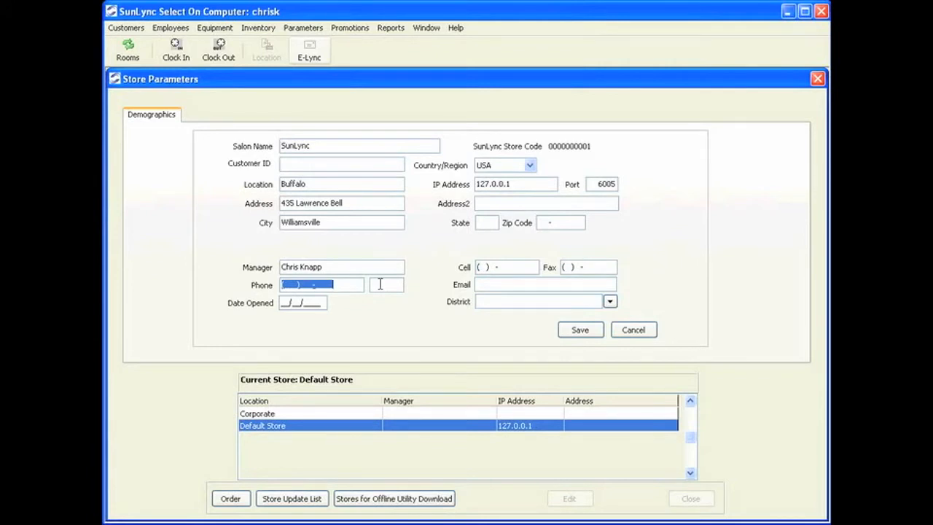
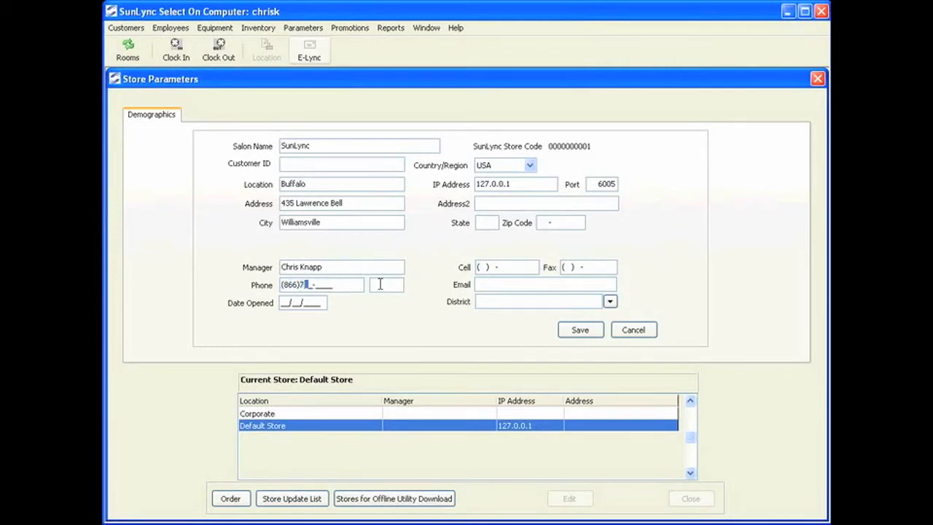
# Select USA as the country/region and save the demographics changes.
pyautogui.click(506, 173)
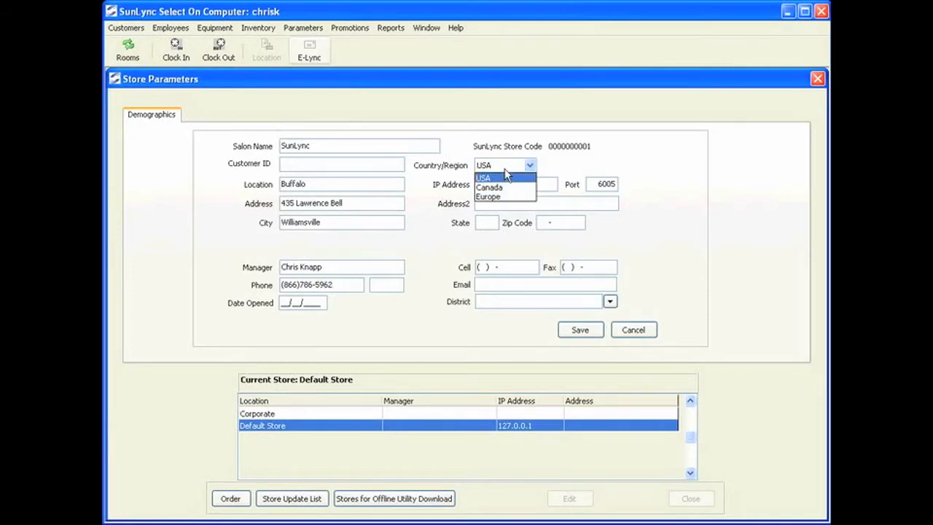
pyautogui.click(508, 177)
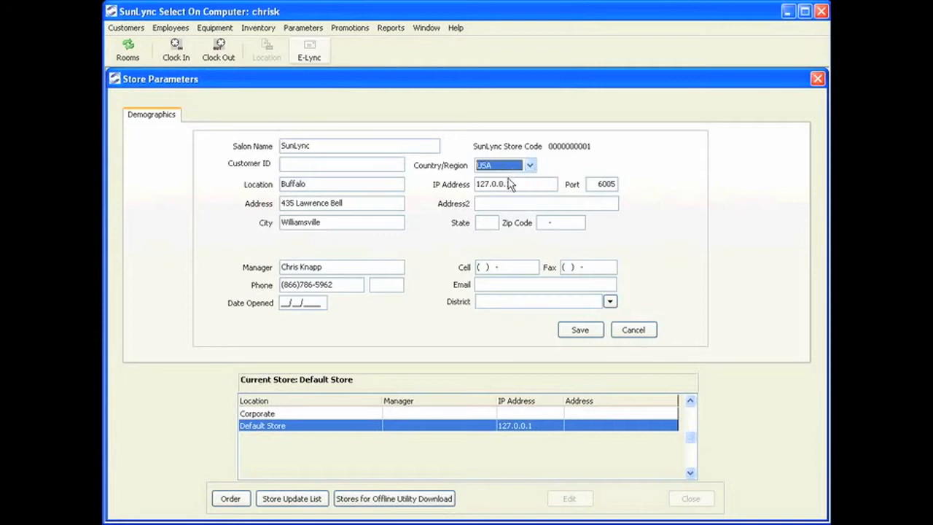
pyautogui.click(484, 183)
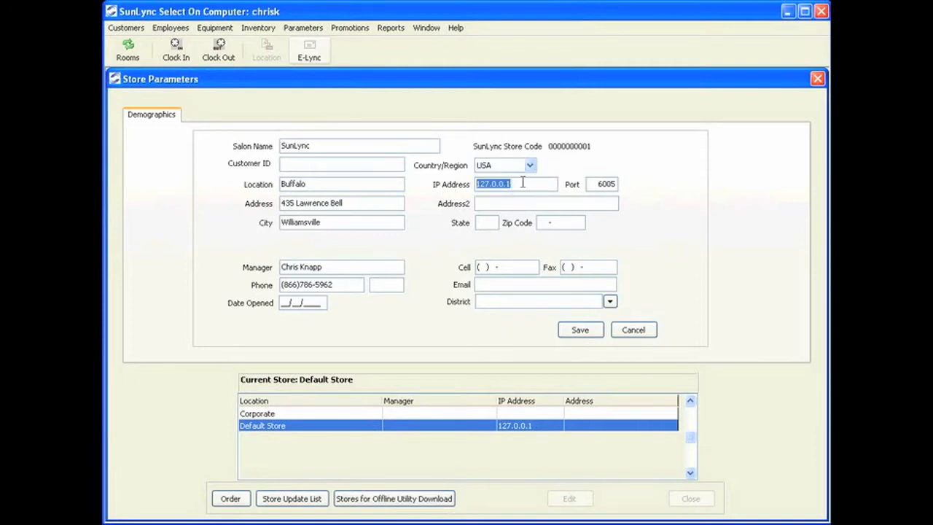
pyautogui.click(589, 332)
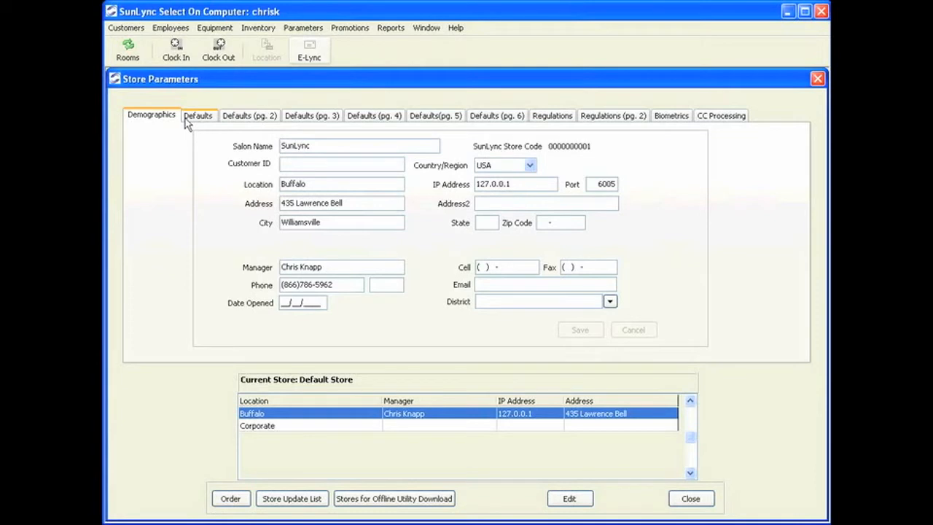
# On the Defaults page, enable crediting tan money to the account and points ledgers and the employee void-tan-only option.
pyautogui.click(207, 122)
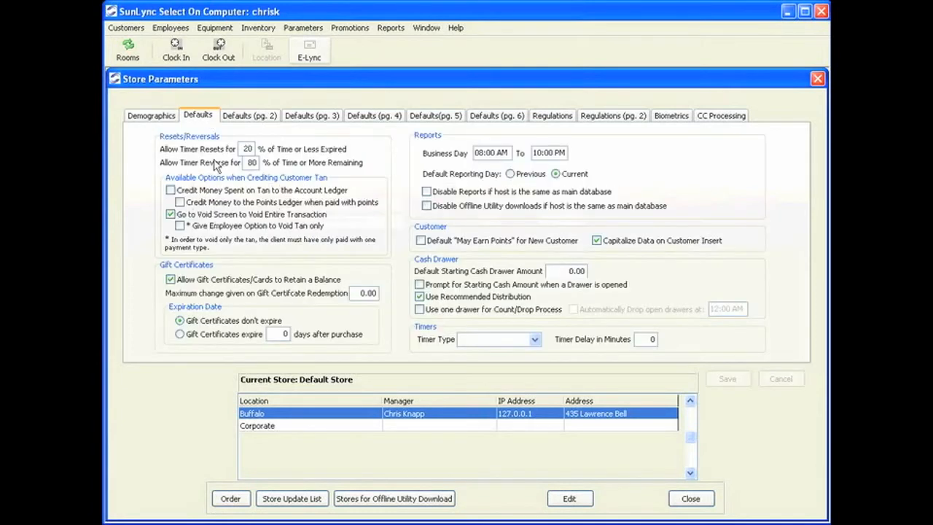
pyautogui.click(568, 499)
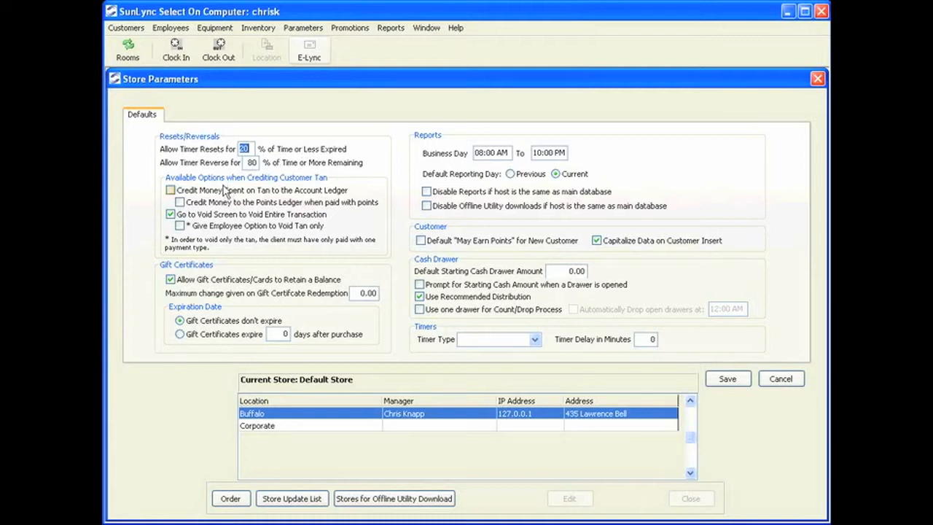
pyautogui.click(196, 193)
pyautogui.click(258, 205)
pyautogui.click(179, 226)
# Enable 'May Earn Points' by default for new customers.
pyautogui.click(370, 293)
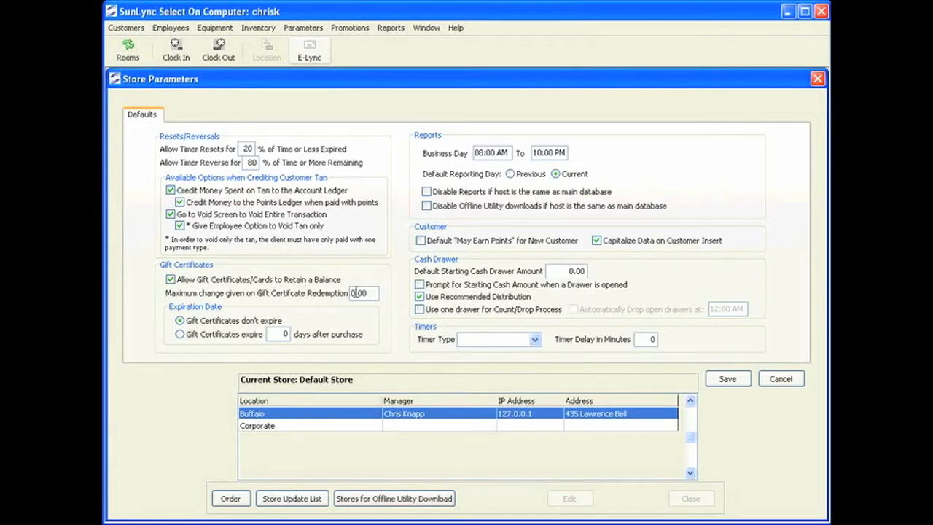
pyautogui.moveTo(372, 292); pyautogui.dragTo(339, 300)
pyautogui.click(422, 242)
# Set the default starting cash drawer amount to 100.00 and enable the starting-amount prompt and one-drawer count/drop.
pyautogui.click(556, 271)
pyautogui.moveTo(568, 271); pyautogui.dragTo(505, 272)
pyautogui.write('100.00')
pyautogui.click(420, 284)
pyautogui.click(419, 310)
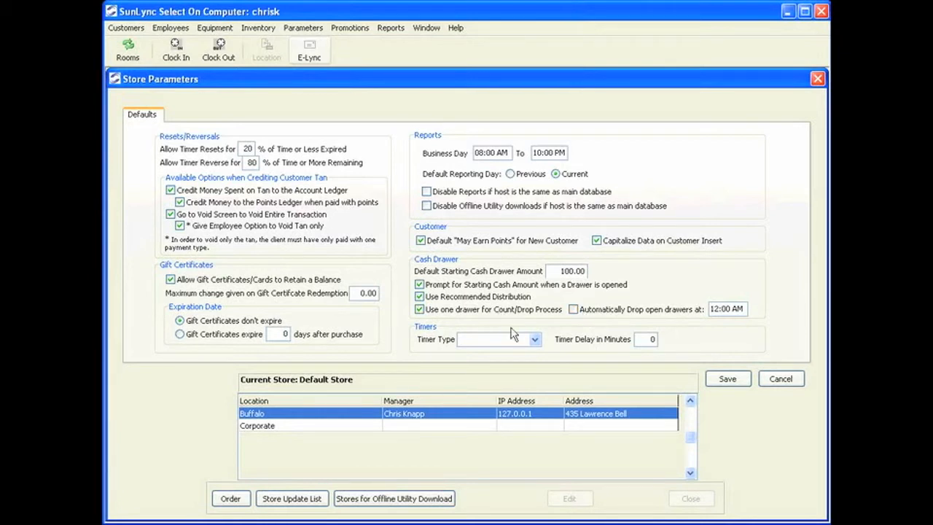
# Set the timer type to T-Max with a timer delay of 5 minutes.
pyautogui.click(536, 340)
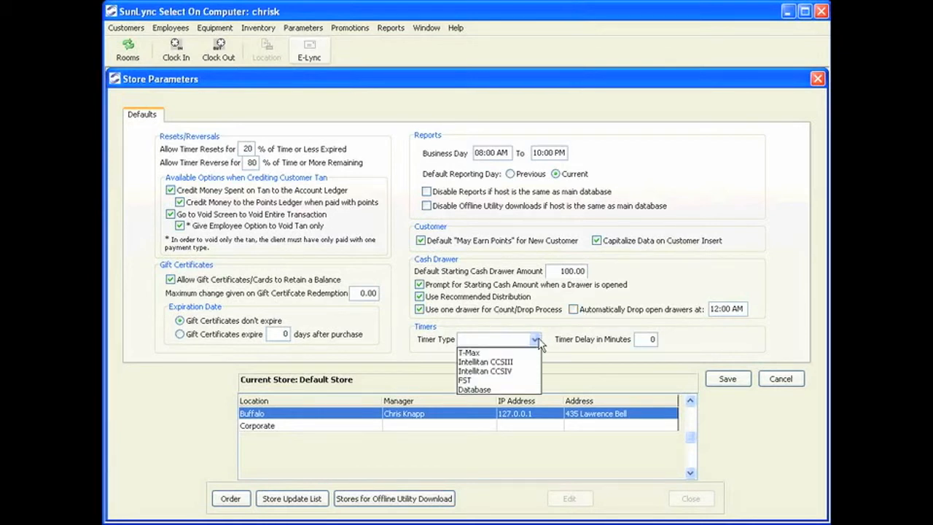
pyautogui.click(515, 355)
pyautogui.click(637, 339)
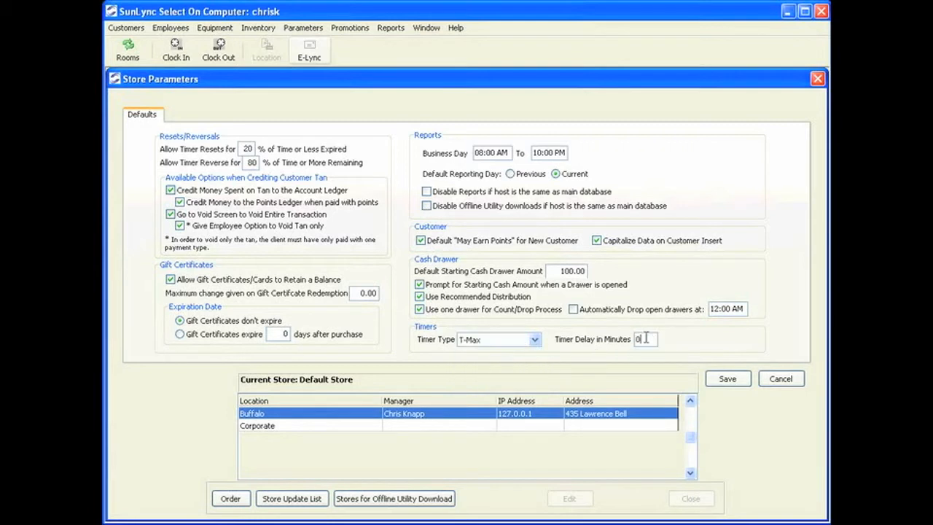
pyautogui.write('5')
# Save the defaults, choosing to update the current store only.
pyautogui.click(733, 380)
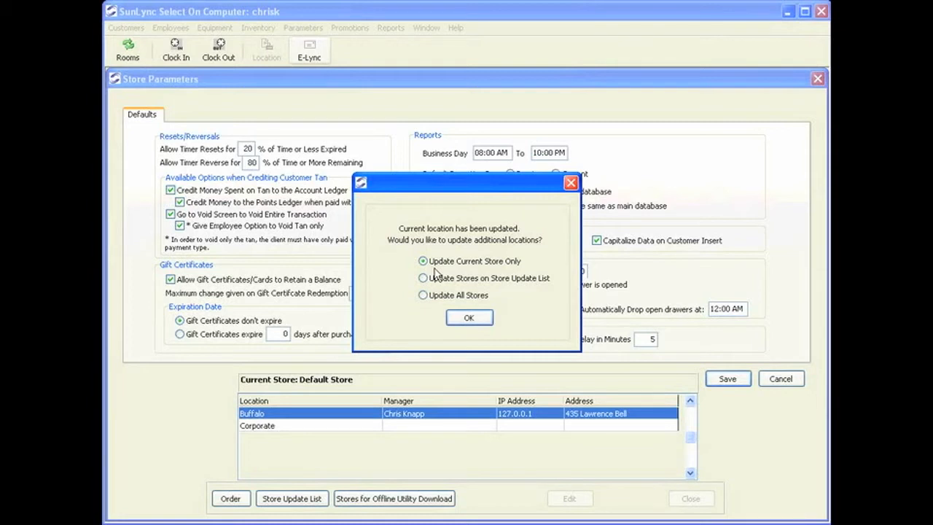
pyautogui.click(450, 299)
pyautogui.click(454, 280)
pyautogui.click(484, 263)
pyautogui.click(469, 318)
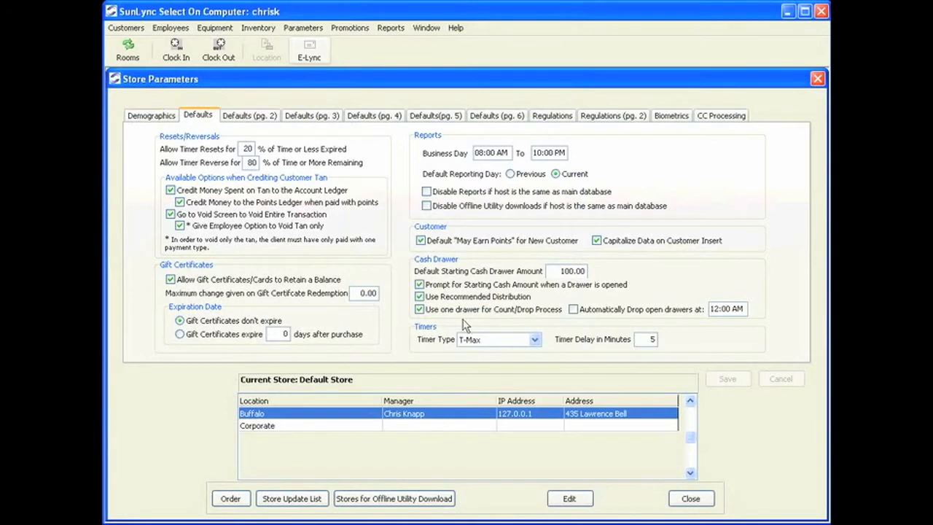
# On Defaults (pg. 2), disallow refunds on gift certificates and Tan $ packages and allow EFT monthly dues and rejection fees.
pyautogui.click(251, 116)
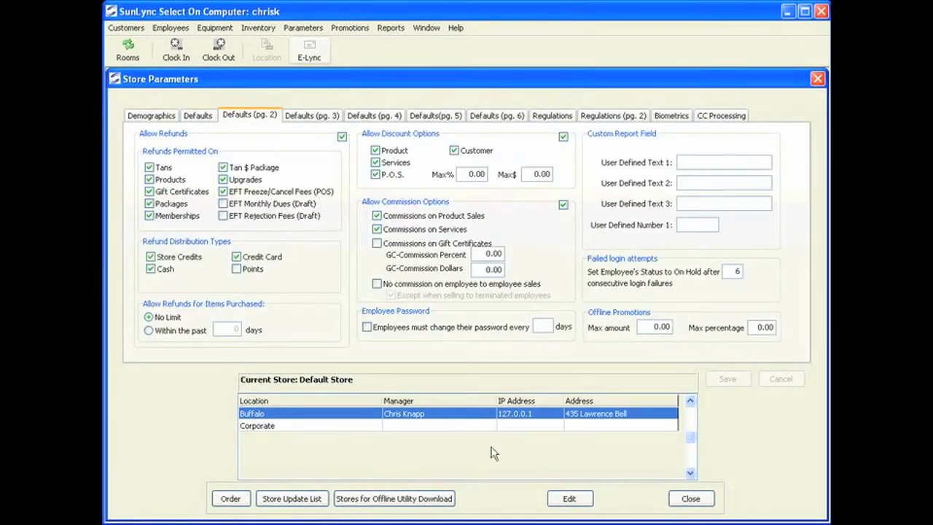
pyautogui.click(569, 499)
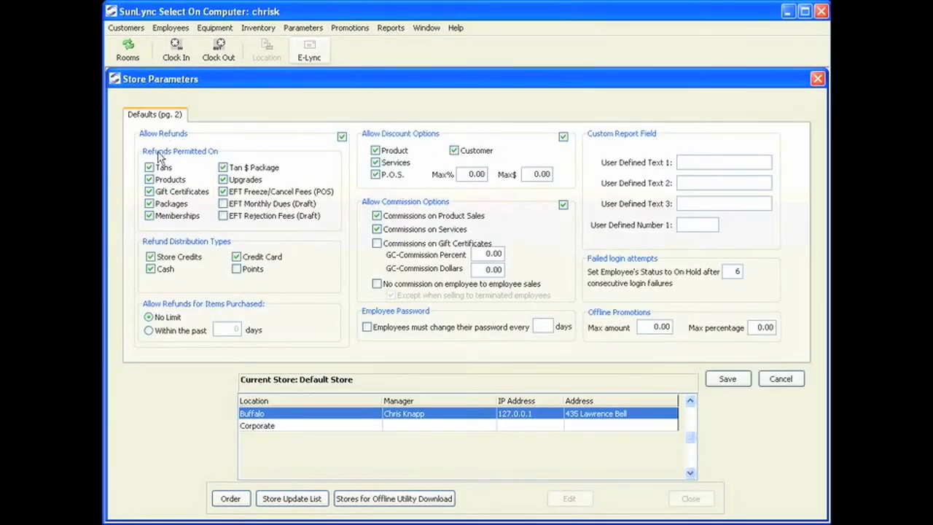
pyautogui.click(342, 137)
pyautogui.click(342, 137)
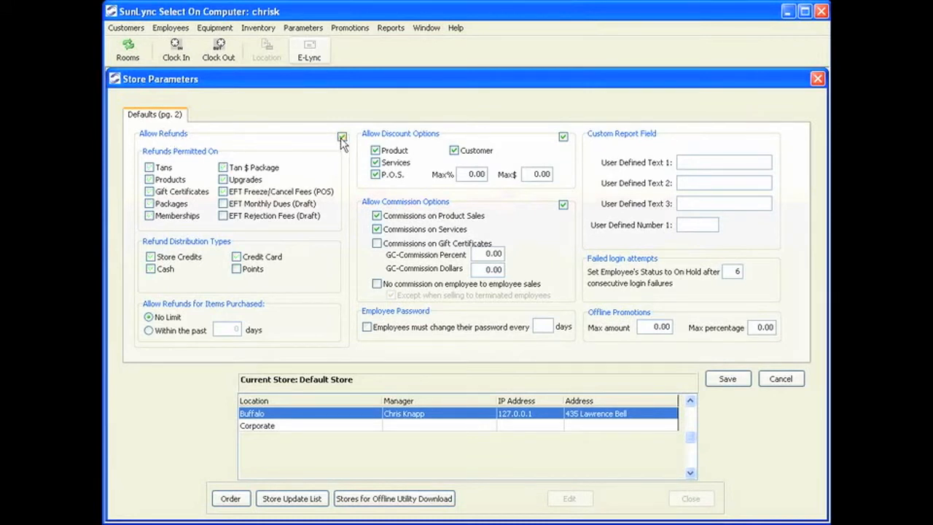
pyautogui.click(149, 180)
pyautogui.click(156, 206)
pyautogui.click(156, 216)
pyautogui.click(223, 180)
pyautogui.click(223, 191)
pyautogui.click(223, 204)
pyautogui.click(223, 216)
# Add Points as an allowed refund distribution type.
pyautogui.click(150, 257)
pyautogui.click(150, 268)
pyautogui.click(236, 256)
pyautogui.click(236, 269)
# Set the P.O.S. discount limits to a maximum of 100 percent and 500 dollars.
pyautogui.click(475, 173)
pyautogui.moveTo(474, 174); pyautogui.dragTo(444, 179)
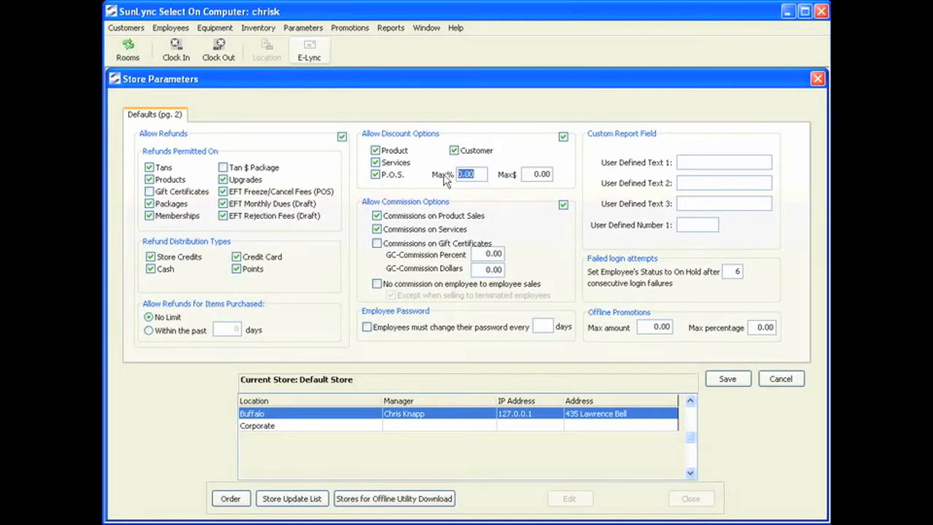
pyautogui.write('100')
pyautogui.click(539, 174)
pyautogui.moveTo(540, 174); pyautogui.dragTo(501, 182)
pyautogui.write('500')
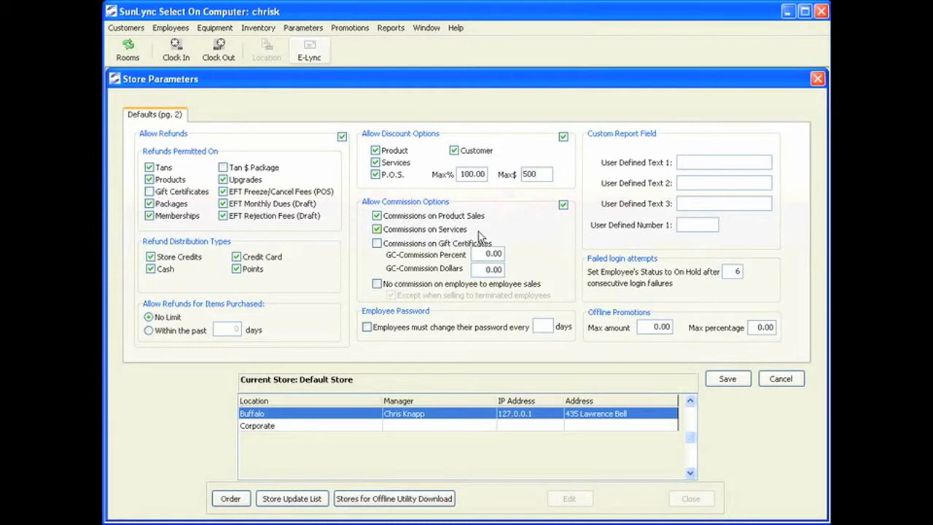
pyautogui.click(377, 244)
pyautogui.click(484, 253)
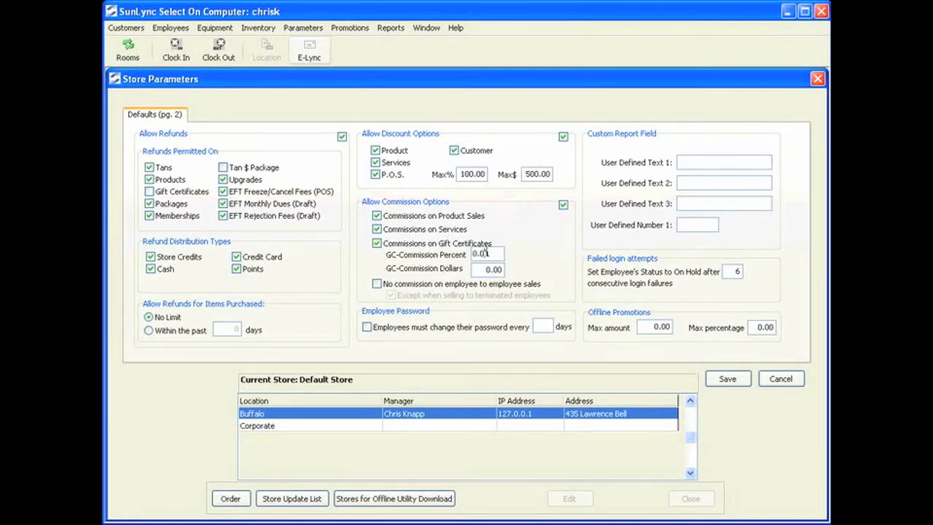
pyautogui.click(486, 269)
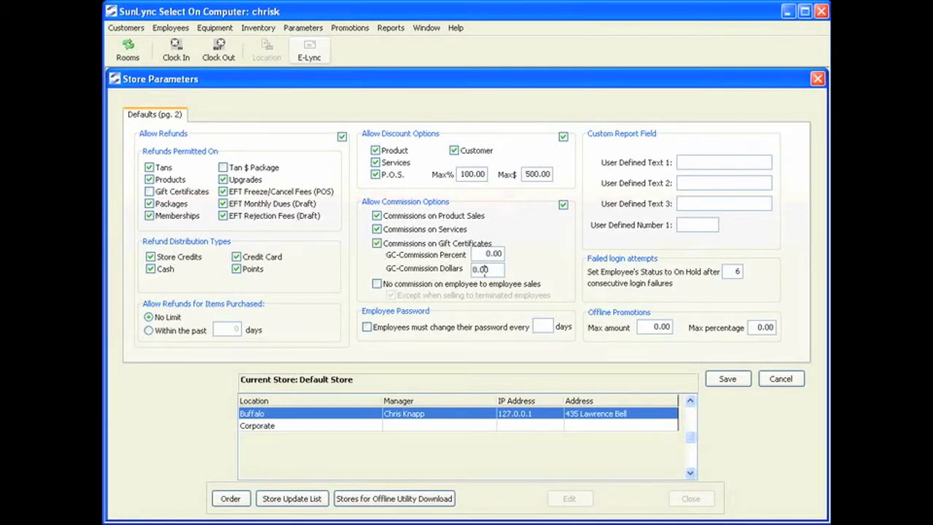
pyautogui.click(376, 243)
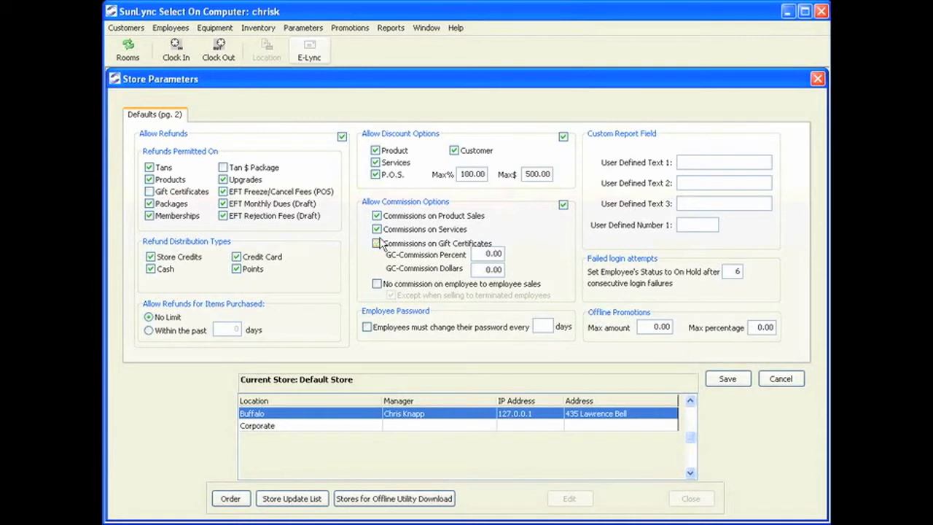
# Enable no commission on employee-to-employee sales and require employees to change their password every 90 days.
pyautogui.click(376, 284)
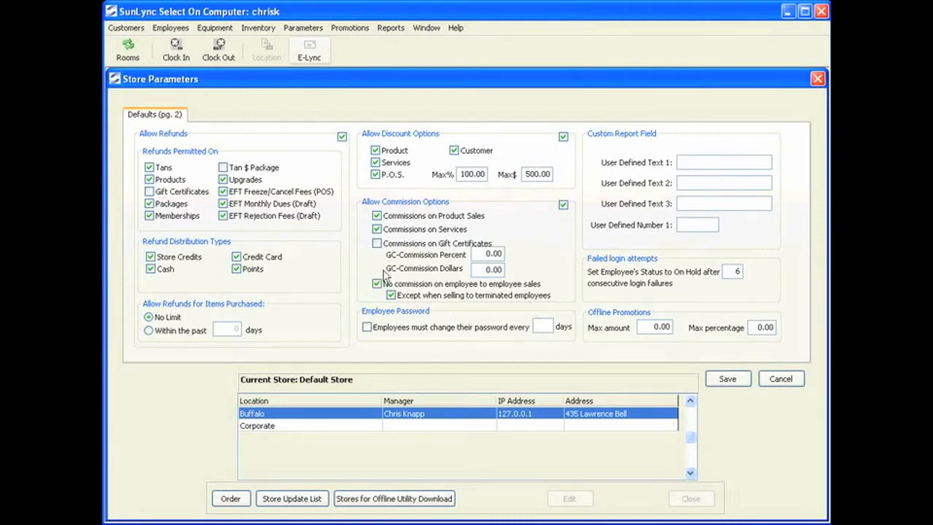
pyautogui.click(367, 328)
pyautogui.click(535, 326)
pyautogui.write('90')
pyautogui.click(685, 161)
pyautogui.click(690, 182)
pyautogui.click(694, 202)
pyautogui.click(695, 226)
pyautogui.click(727, 271)
# Set the offline promotion maximum amount and maximum percentage to 100, then save the page.
pyautogui.click(652, 327)
pyautogui.doubleClick(652, 327)
pyautogui.write('100')
pyautogui.click(758, 327)
pyautogui.doubleClick(758, 327)
pyautogui.write('100')
pyautogui.click(724, 383)
pyautogui.click(480, 316)
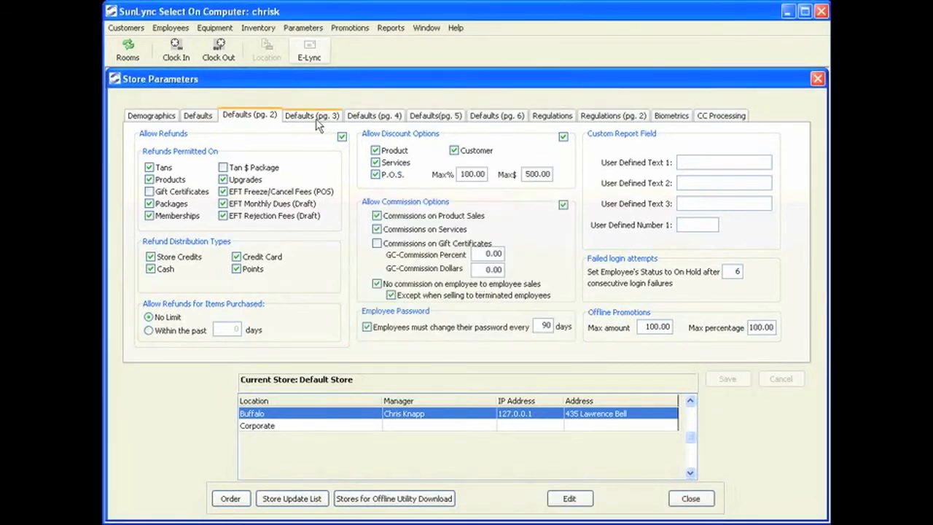
# On Defaults (pg. 3), stop allowing points to purchase products, packages and memberships.
pyautogui.click(318, 119)
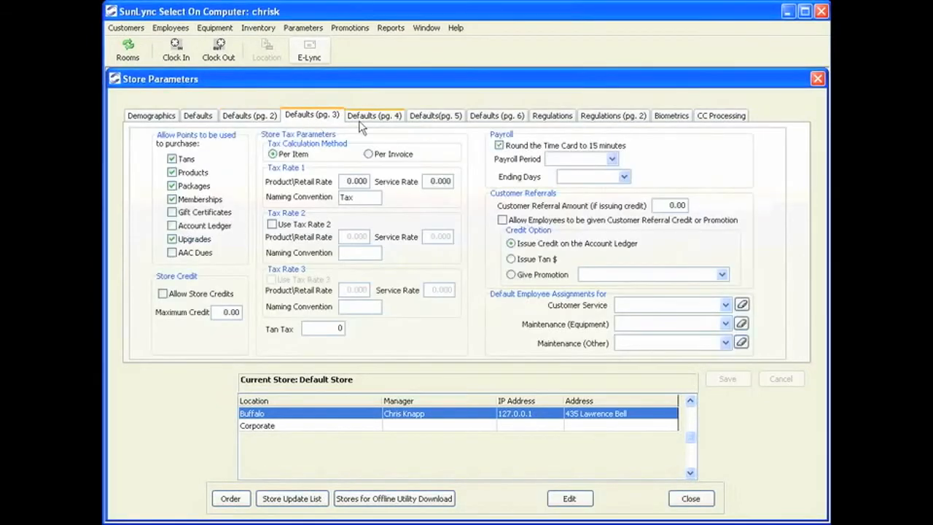
pyautogui.click(573, 498)
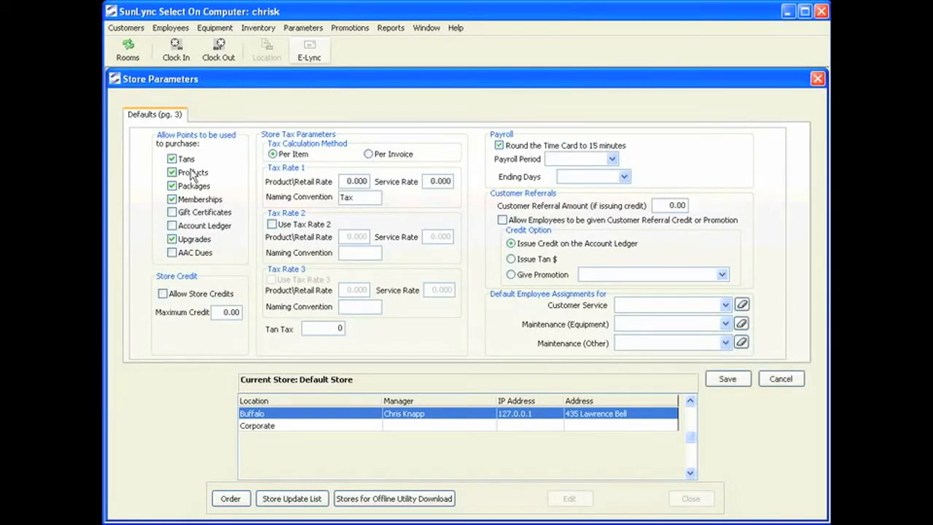
pyautogui.click(173, 174)
pyautogui.click(172, 185)
pyautogui.click(172, 199)
# Allow store credits with a maximum credit of 50.00.
pyautogui.click(174, 295)
pyautogui.moveTo(234, 313); pyautogui.dragTo(216, 312)
pyautogui.press('BackSpace')
pyautogui.write('50.00')
# Set tax rate 1's product/retail rate to 8.5.
pyautogui.click(347, 181)
pyautogui.moveTo(364, 182); pyautogui.dragTo(329, 183)
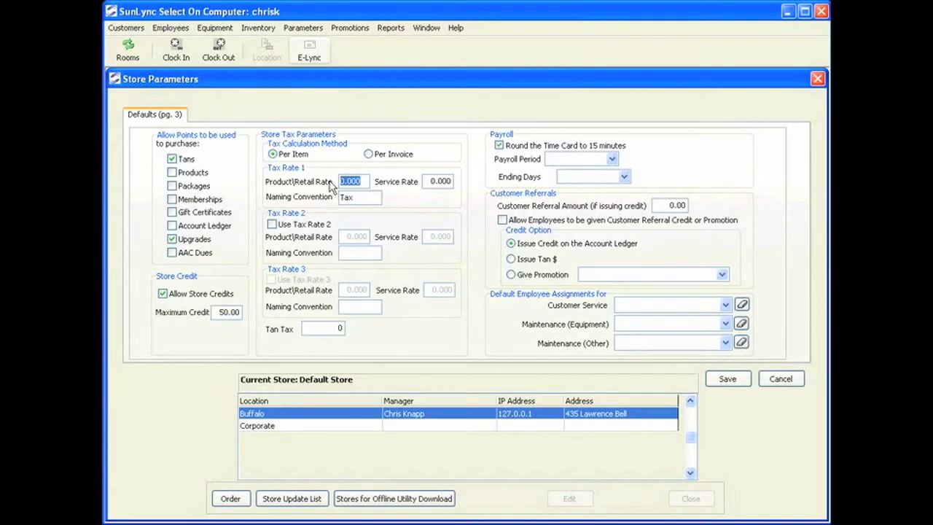
pyautogui.write('8.5')
pyautogui.click(439, 181)
pyautogui.moveTo(440, 183); pyautogui.dragTo(400, 188)
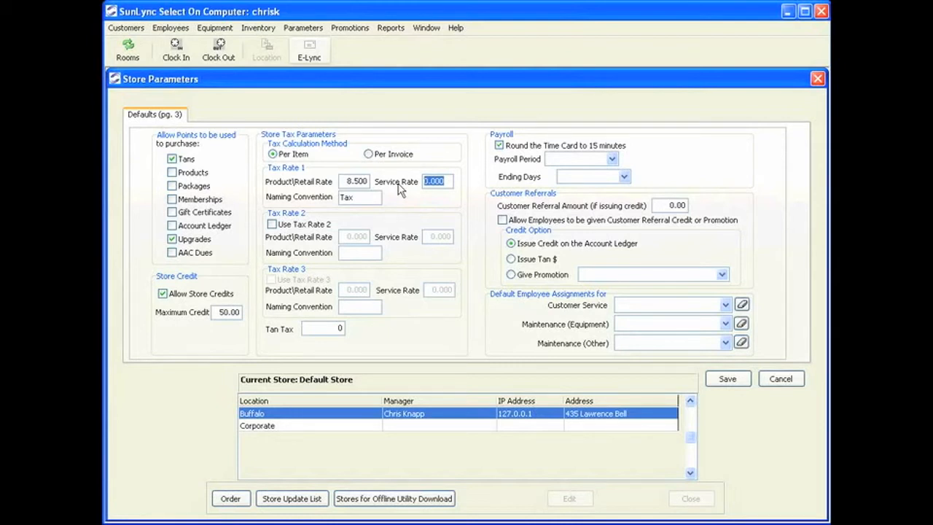
# Set the tan tax to 10.
pyautogui.click(314, 329)
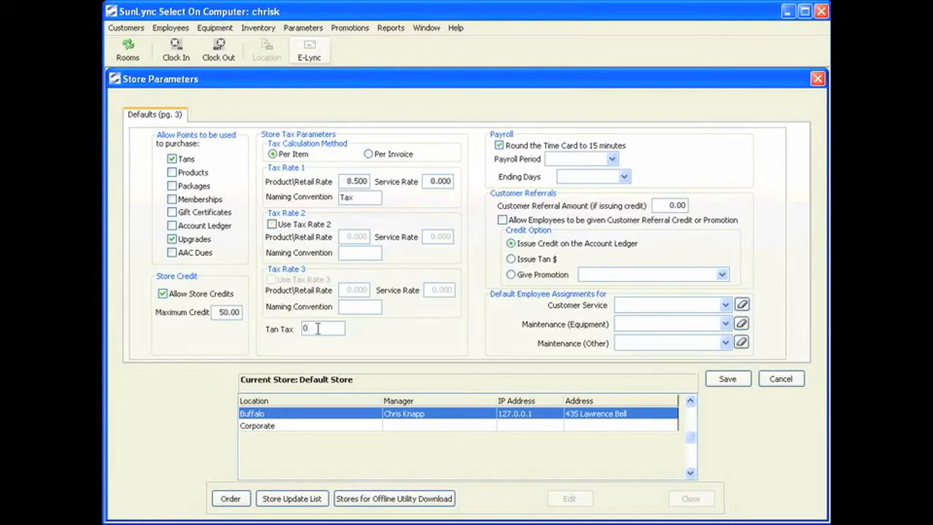
pyautogui.moveTo(318, 329); pyautogui.dragTo(291, 332)
pyautogui.write('10')
# Turn off rounding the time card to 15 minutes and set the payroll period to Weekly.
pyautogui.click(511, 148)
pyautogui.click(612, 159)
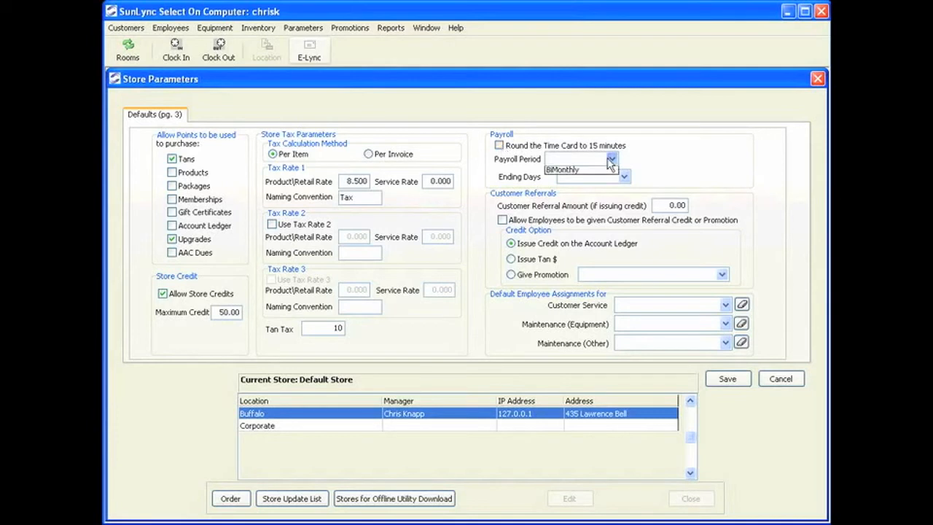
pyautogui.click(579, 172)
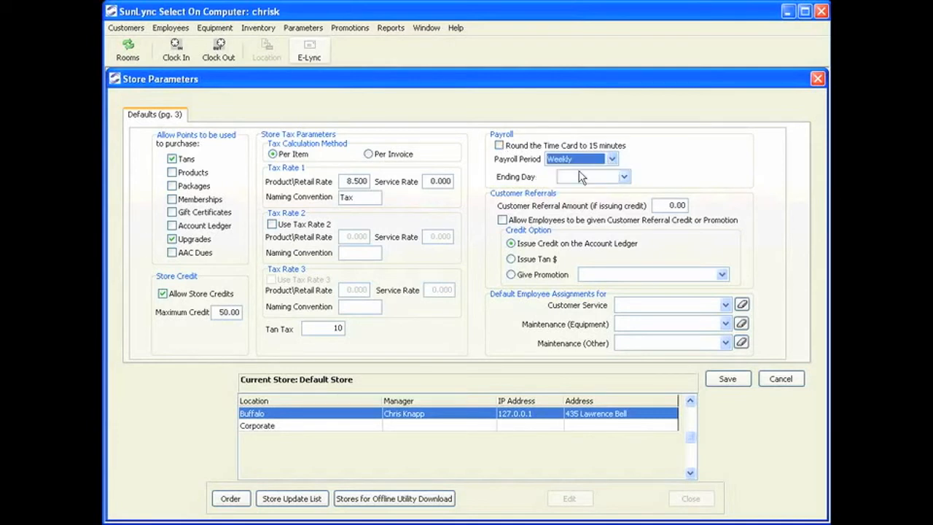
# Set the payroll period to BiMonthly with ending days on the 15th and the Last Day of Month.
pyautogui.click(611, 160)
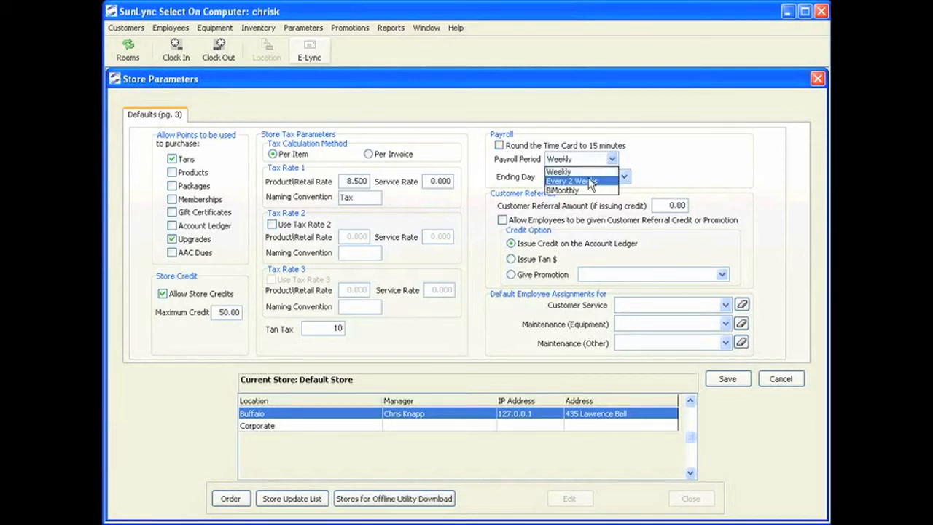
pyautogui.click(592, 179)
pyautogui.click(610, 160)
pyautogui.click(590, 189)
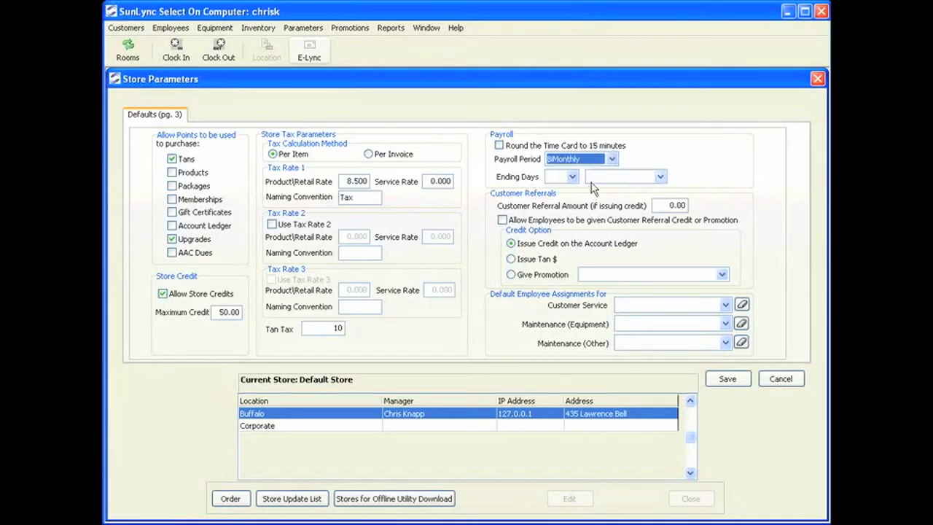
pyautogui.click(572, 177)
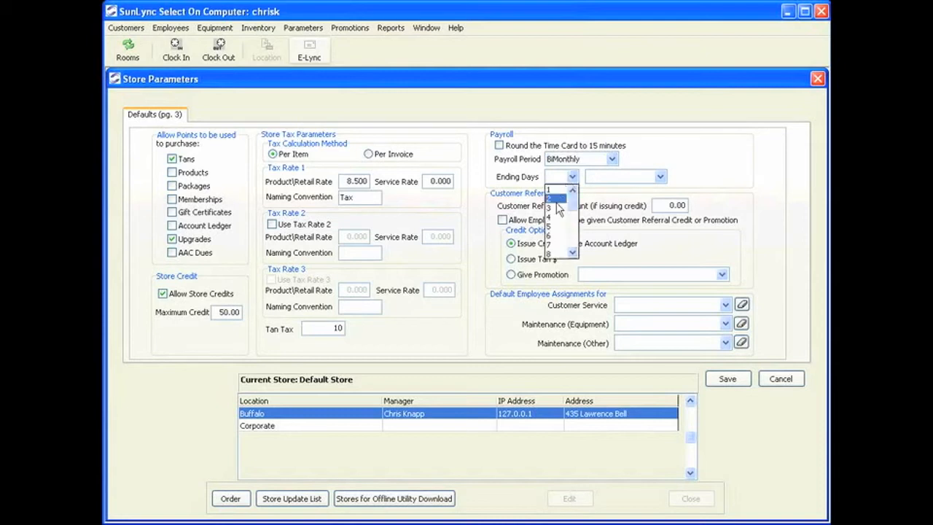
pyautogui.click(573, 252)
pyautogui.click(572, 252)
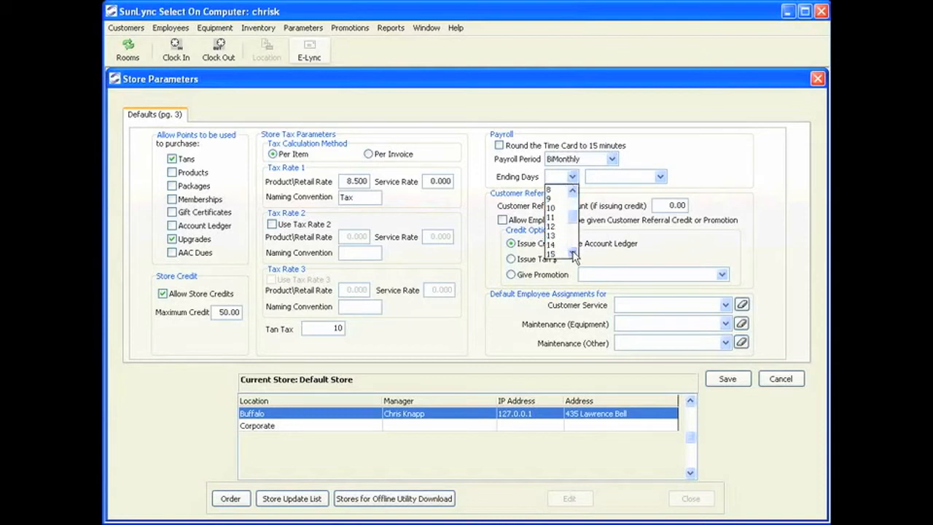
pyautogui.click(555, 253)
pyautogui.click(659, 177)
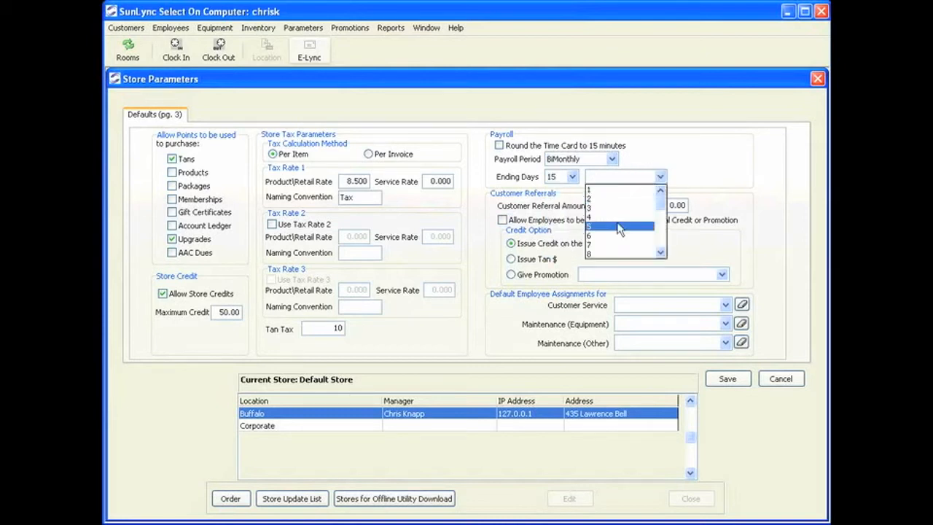
pyautogui.scroll(-7, 618, 233)
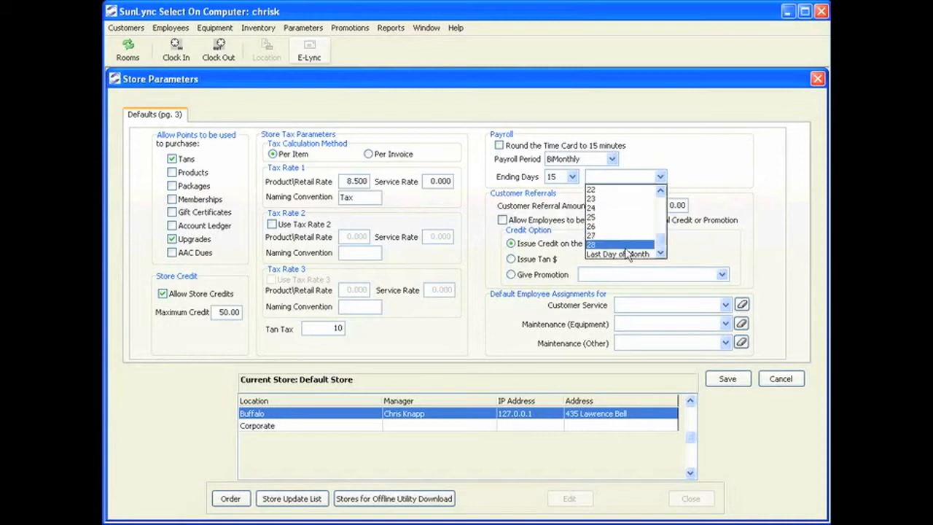
pyautogui.click(637, 254)
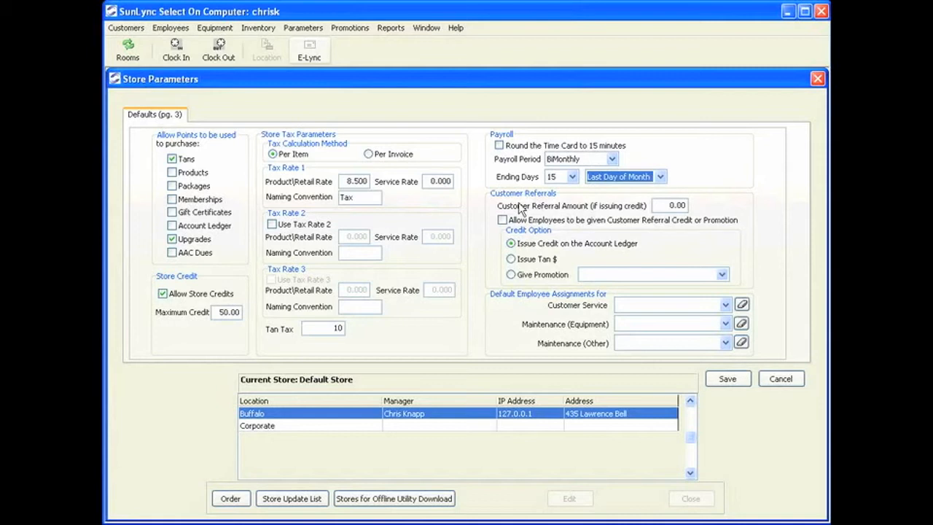
# Set the customer referral amount to 10.00, allowing employee referral credit issued as Tan $.
pyautogui.click(669, 205)
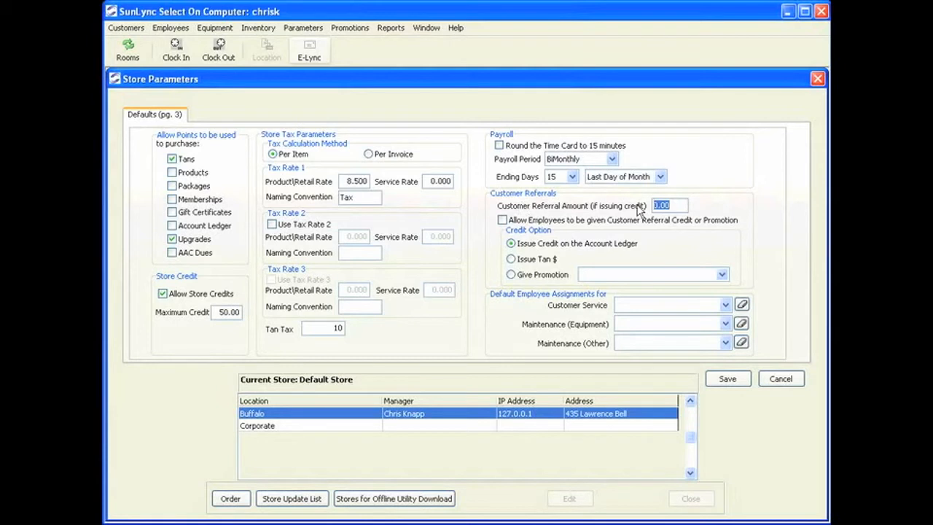
pyautogui.write('10.00')
pyautogui.click(502, 220)
pyautogui.click(531, 261)
# Assign the store manager as the default Customer Service employee and save for the current store only.
pyautogui.click(726, 306)
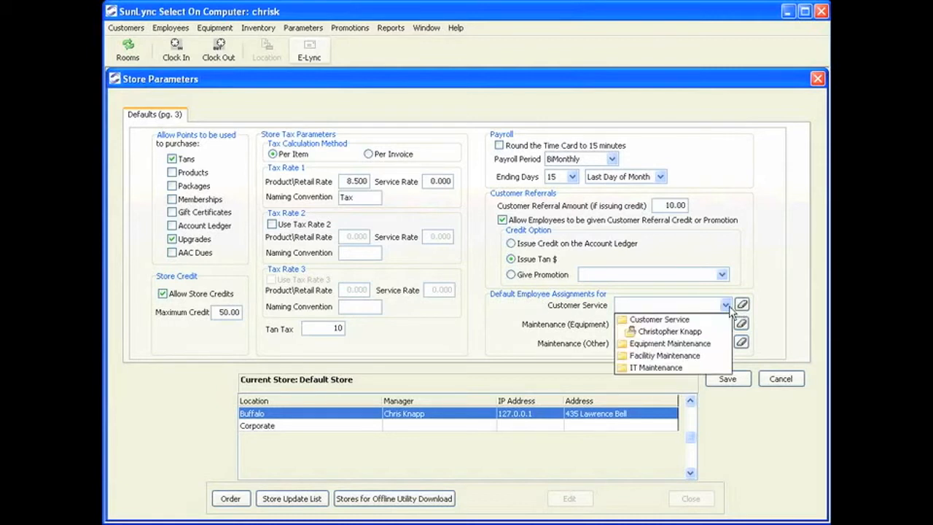
pyautogui.click(698, 338)
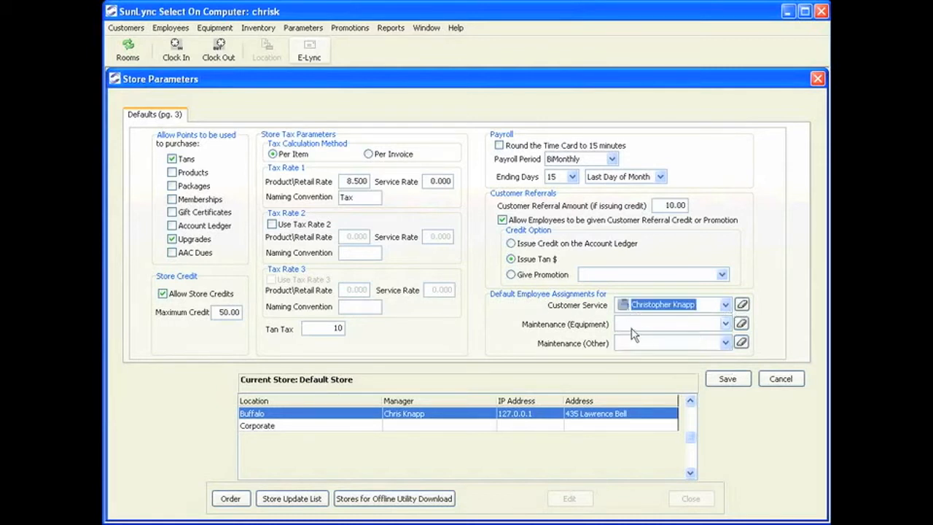
pyautogui.click(726, 325)
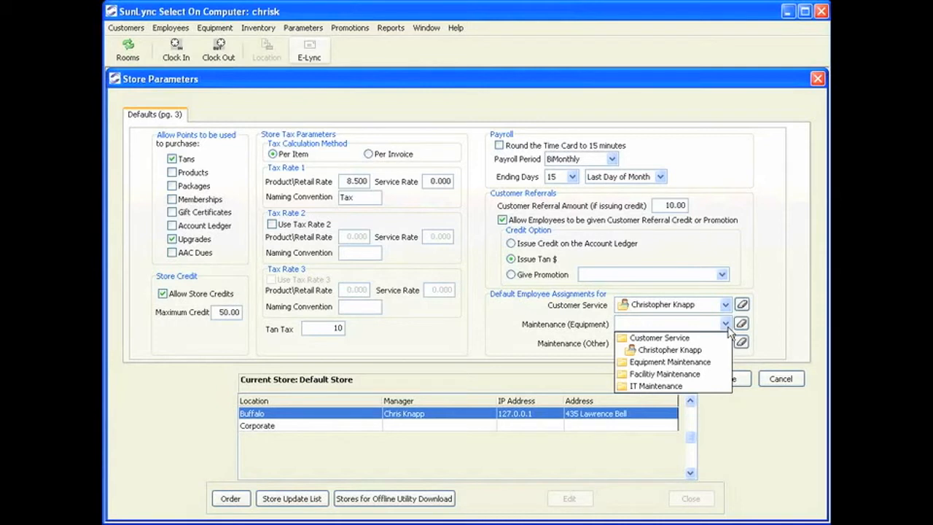
pyautogui.click(523, 319)
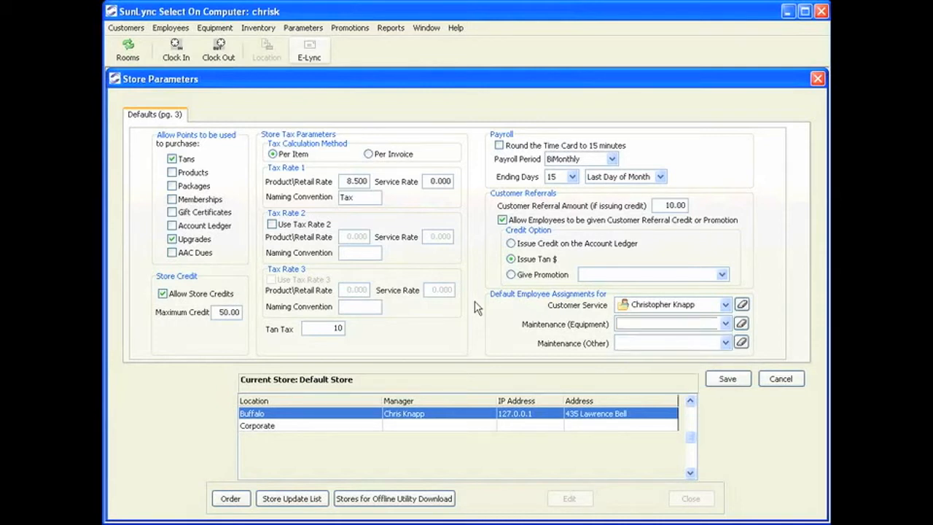
pyautogui.click(729, 382)
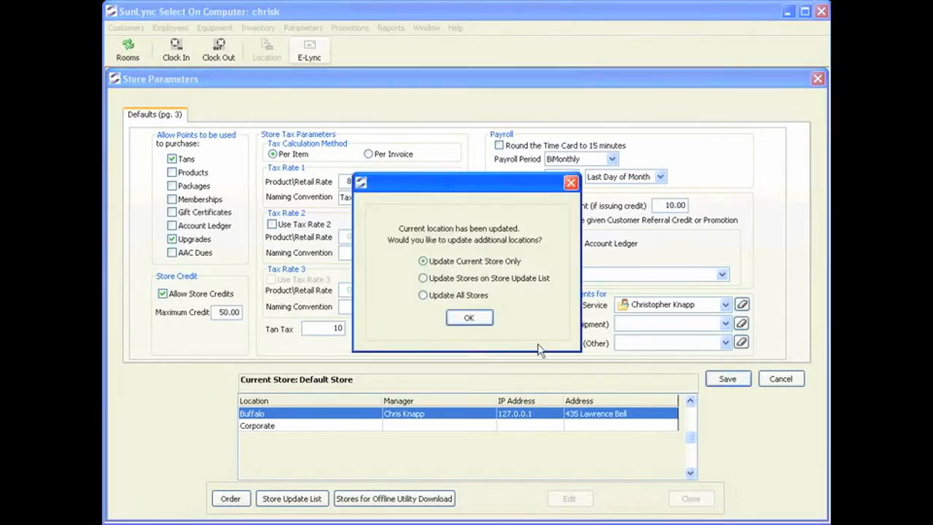
pyautogui.click(472, 315)
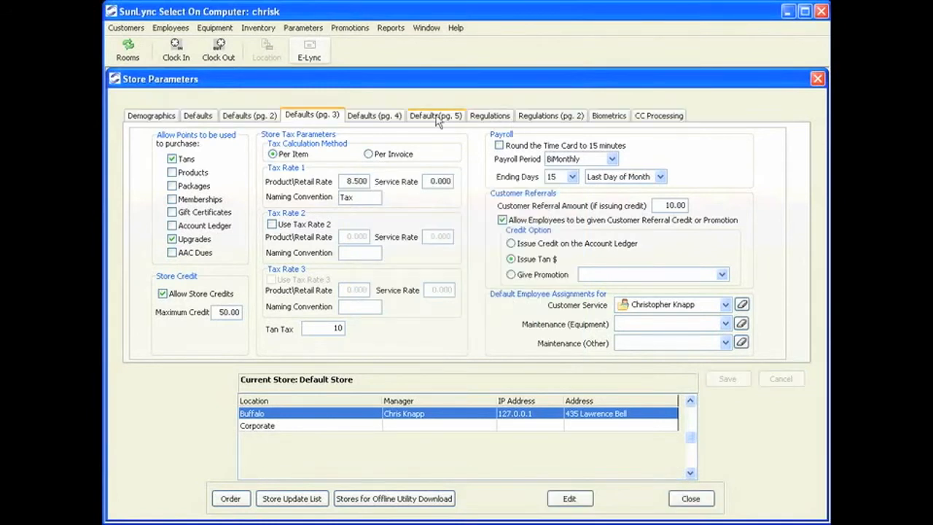
# Open Defaults page 4 for editing and set the receipt bottom message to Thank you %n.
pyautogui.click(374, 115)
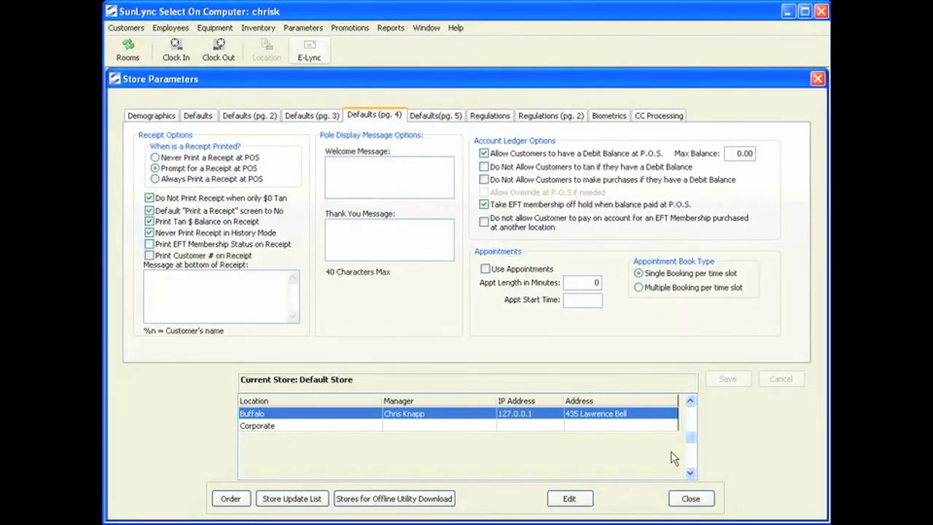
pyautogui.click(570, 498)
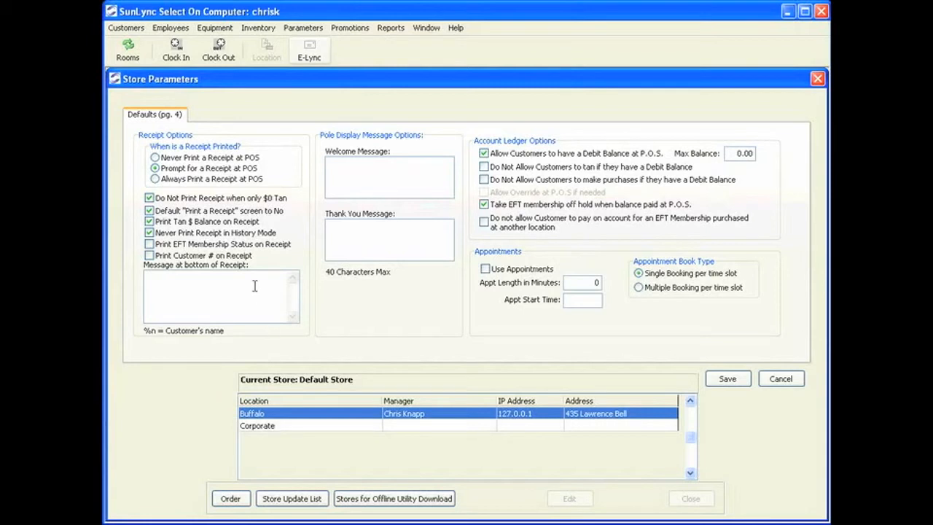
pyautogui.write('Thank you %n')
pyautogui.click(386, 164)
pyautogui.click(387, 241)
# Set the maximum debit balance to 25.00 and enable the remaining four account ledger restrictions.
pyautogui.moveTo(748, 153); pyautogui.dragTo(692, 154)
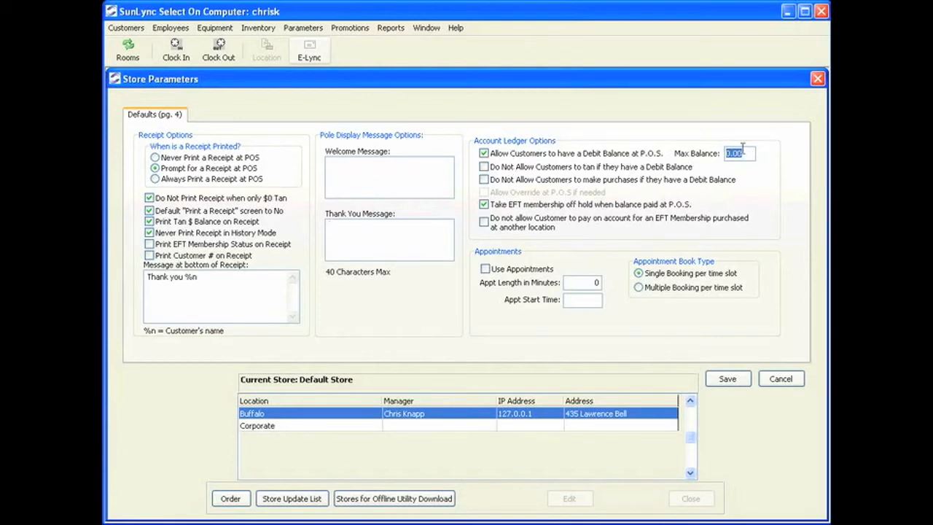
pyautogui.write('25.00')
pyautogui.click(483, 168)
pyautogui.click(510, 183)
pyautogui.click(499, 193)
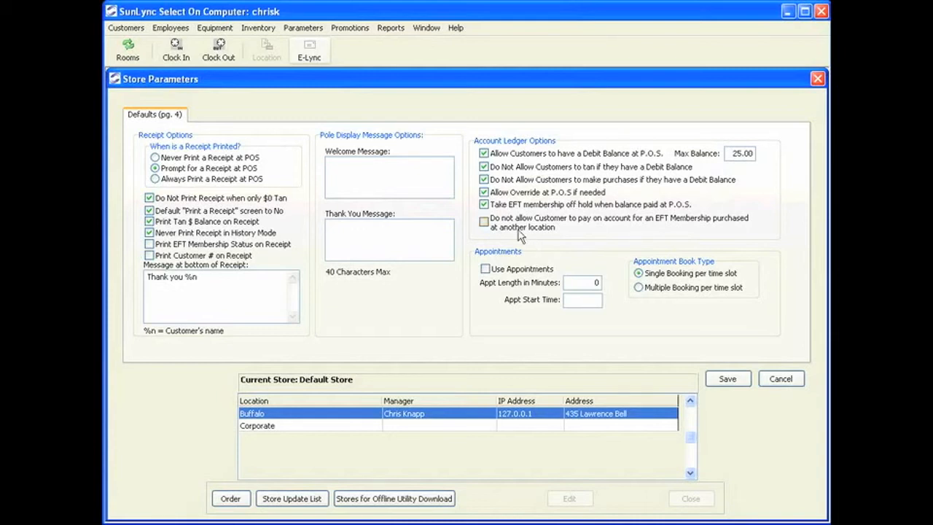
pyautogui.click(513, 229)
# Enable appointments with 25-minute length, a 10:00 AM start time and multiple bookings per time slot.
pyautogui.click(486, 269)
pyautogui.press('Tab')
pyautogui.write('25')
pyautogui.click(575, 299)
pyautogui.write('1000a')
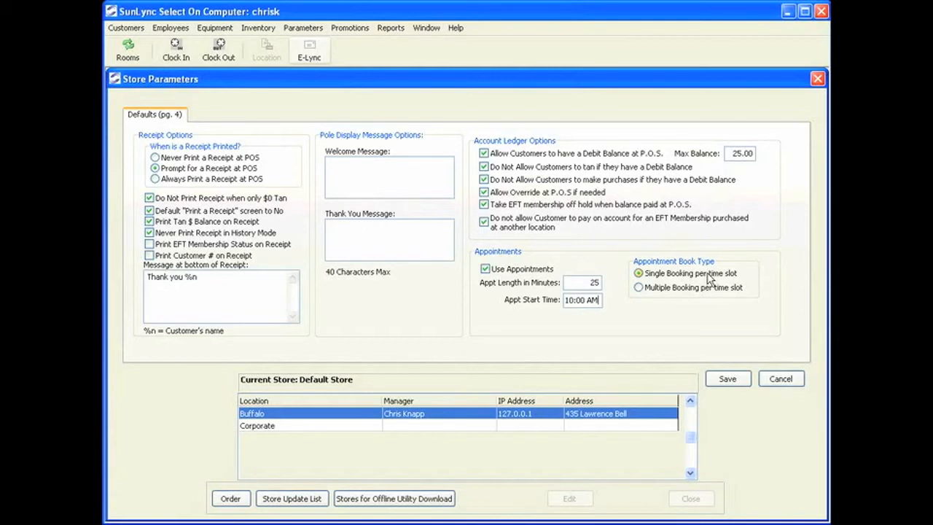
pyautogui.click(671, 293)
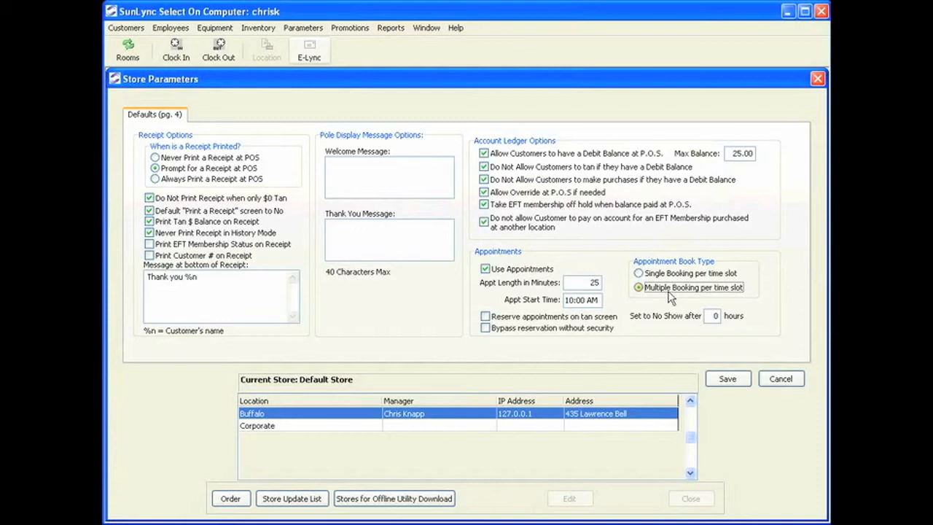
# Reserve appointments on the tan screen, set no-show after 1 hour, and save for the current store only.
pyautogui.click(522, 320)
pyautogui.doubleClick(711, 315)
pyautogui.write('1')
pyautogui.click(727, 379)
pyautogui.click(466, 318)
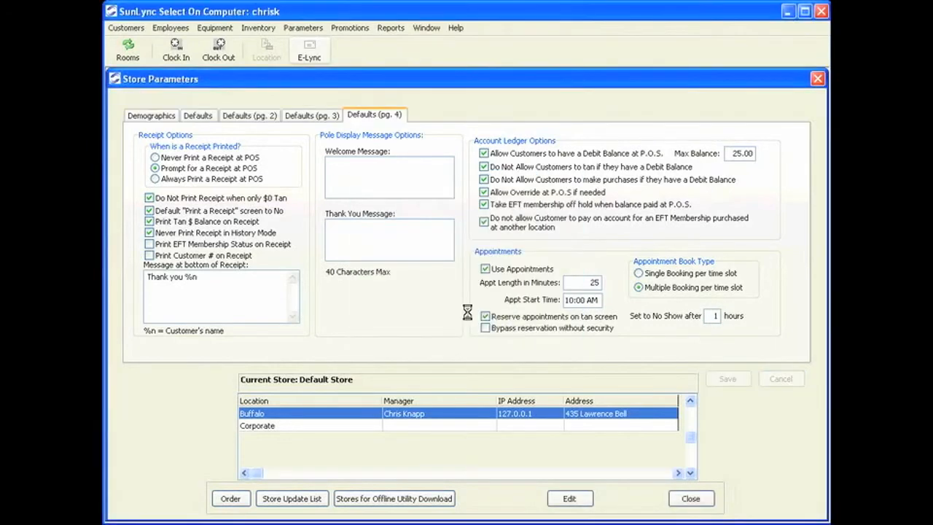
# Open Defaults page 5 for editing and let employees tan within the first 30 minutes of their shift.
pyautogui.click(439, 116)
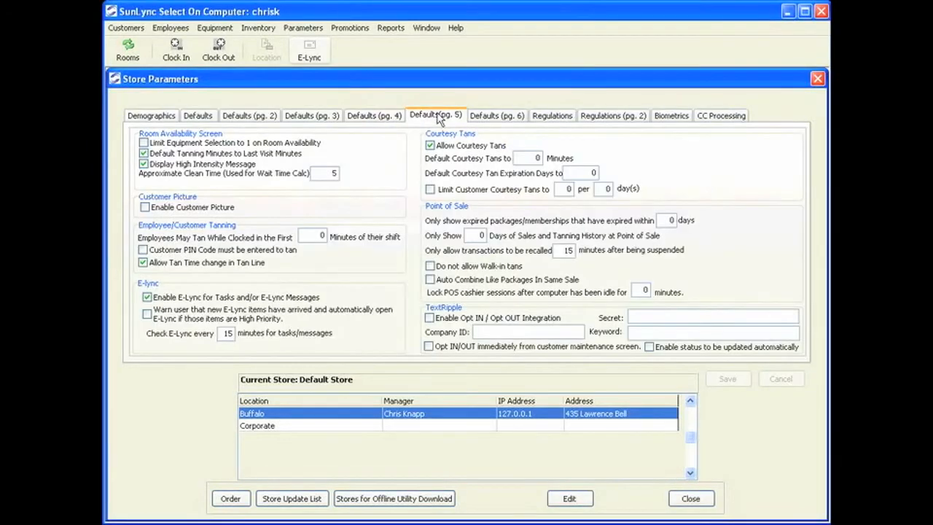
pyautogui.click(569, 498)
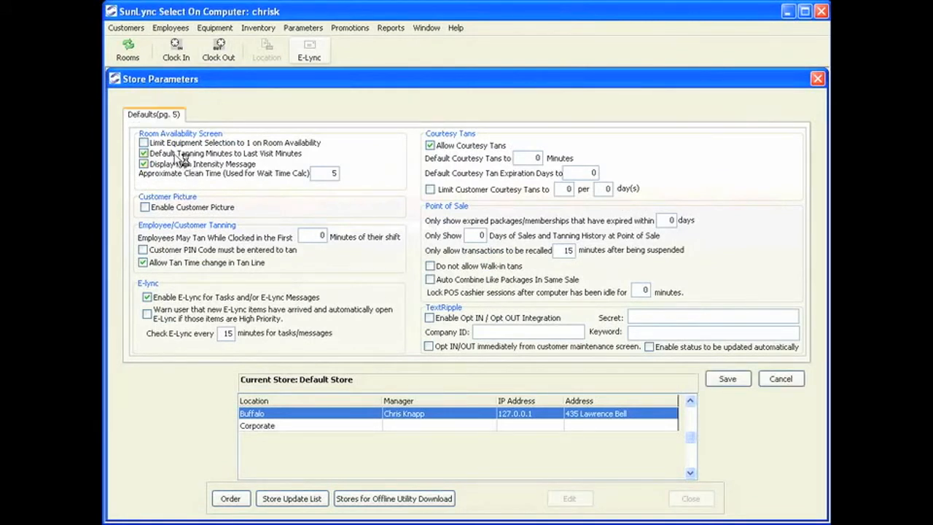
pyautogui.click(271, 144)
pyautogui.click(144, 143)
pyautogui.click(317, 172)
pyautogui.click(301, 235)
pyautogui.write('30')
pyautogui.doubleClick(316, 231)
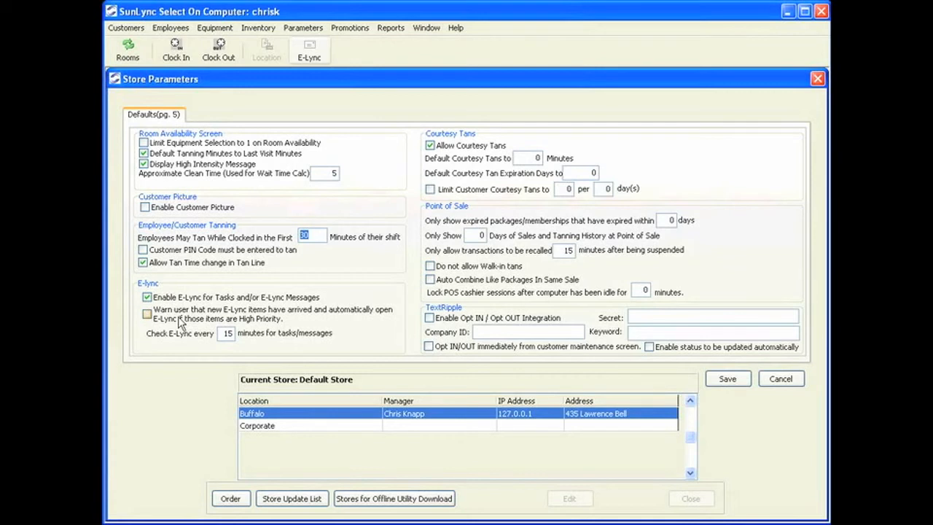
pyautogui.click(225, 334)
pyautogui.moveTo(233, 334); pyautogui.dragTo(212, 334)
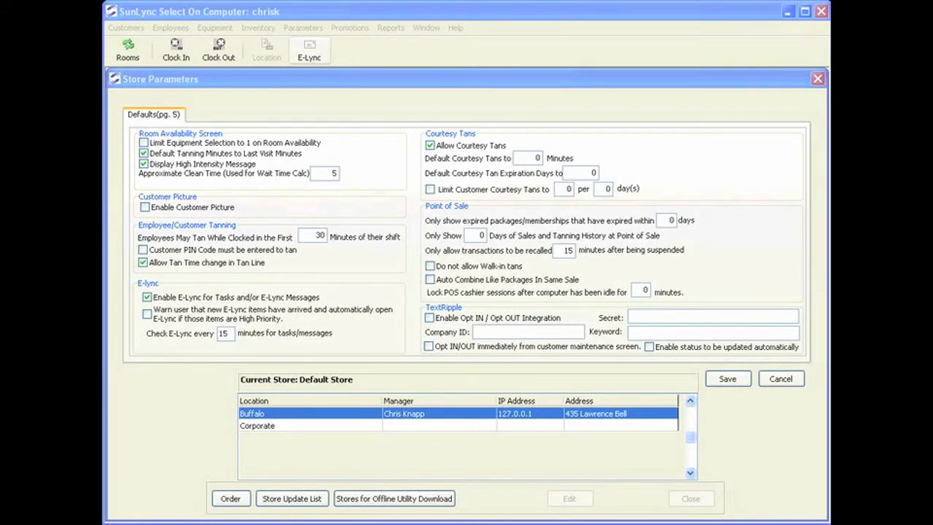
# Set the courtesy tan expiration to 30 days and show packages/memberships expired within 30 days.
pyautogui.click(515, 158)
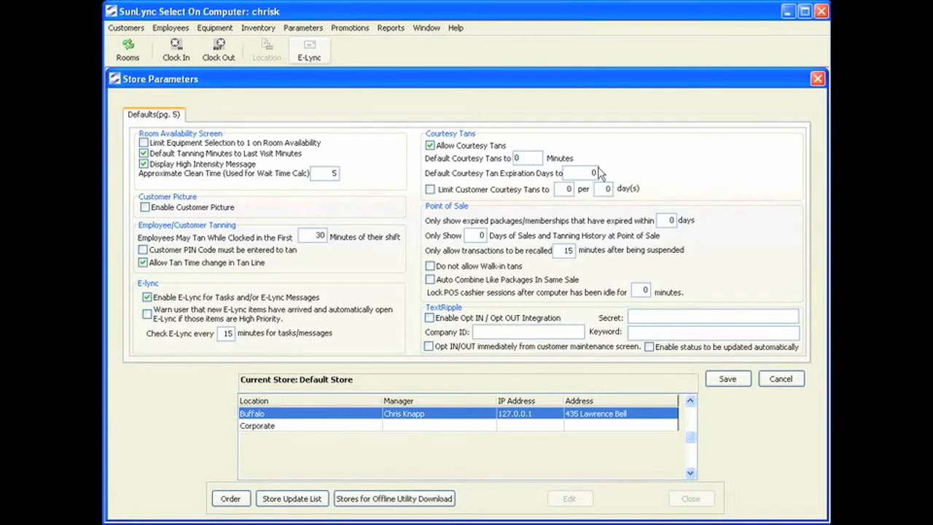
pyautogui.moveTo(583, 173); pyautogui.dragTo(541, 175)
pyautogui.write('30')
pyautogui.click(601, 188)
pyautogui.click(670, 220)
pyautogui.press('BackSpace')
pyautogui.write('30')
# Show 7 days of sales and tanning history at point of sale.
pyautogui.click(475, 233)
pyautogui.doubleClick(468, 235)
pyautogui.write('7')
pyautogui.doubleClick(565, 249)
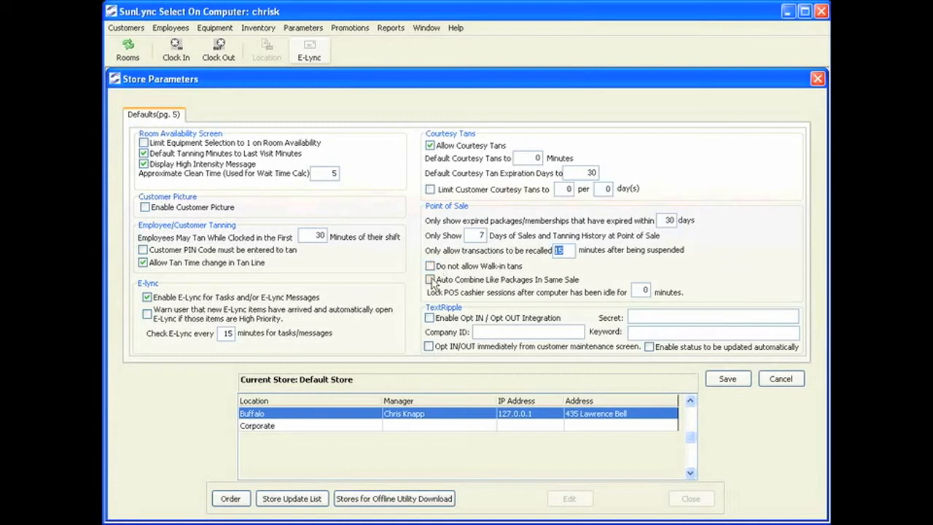
# Auto-combine like packages in the same sale, lock idle cashier sessions after 10 minutes, and save for the current store.
pyautogui.click(430, 280)
pyautogui.click(645, 290)
pyautogui.moveTo(644, 290); pyautogui.dragTo(629, 290)
pyautogui.click(502, 328)
pyautogui.click(656, 318)
pyautogui.click(727, 380)
pyautogui.click(467, 319)
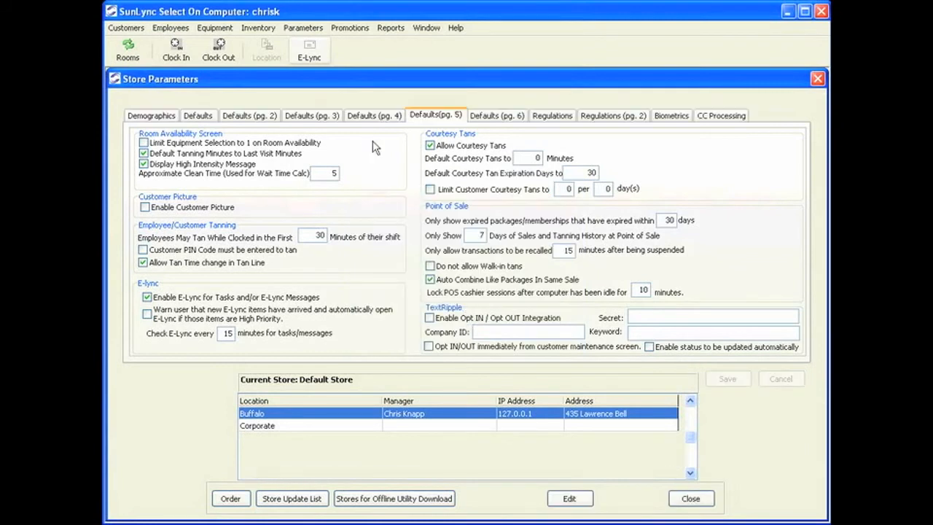
# Open Defaults page 6 for editing and show the POS pop-up message every 7 days.
pyautogui.click(484, 120)
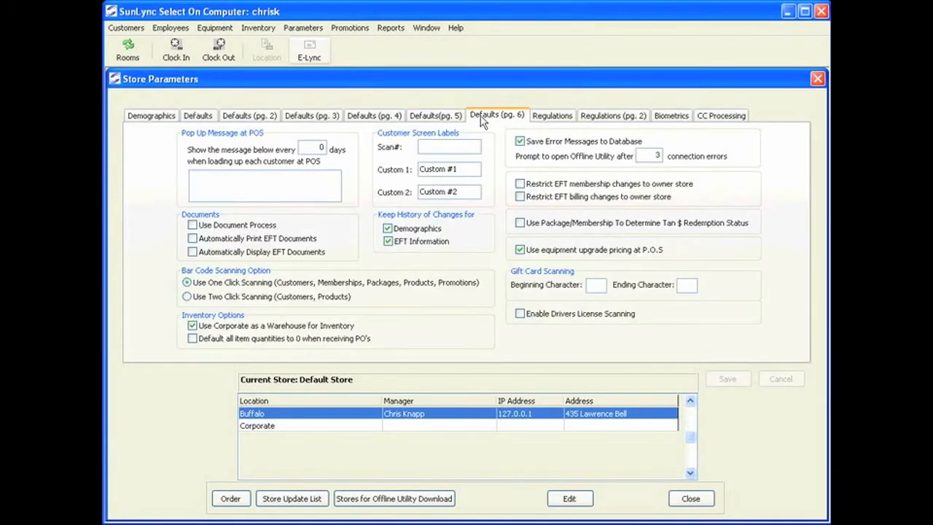
pyautogui.click(569, 499)
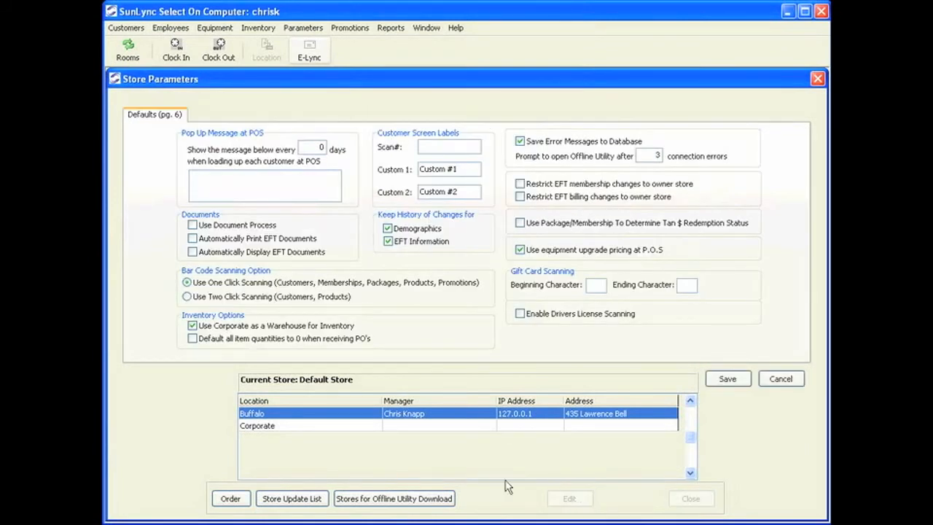
pyautogui.click(304, 147)
pyautogui.write('7')
# Set the POS pop-up message text to Ask for eye wear!!
pyautogui.click(289, 180)
pyautogui.write('Ask for eye wear!!')
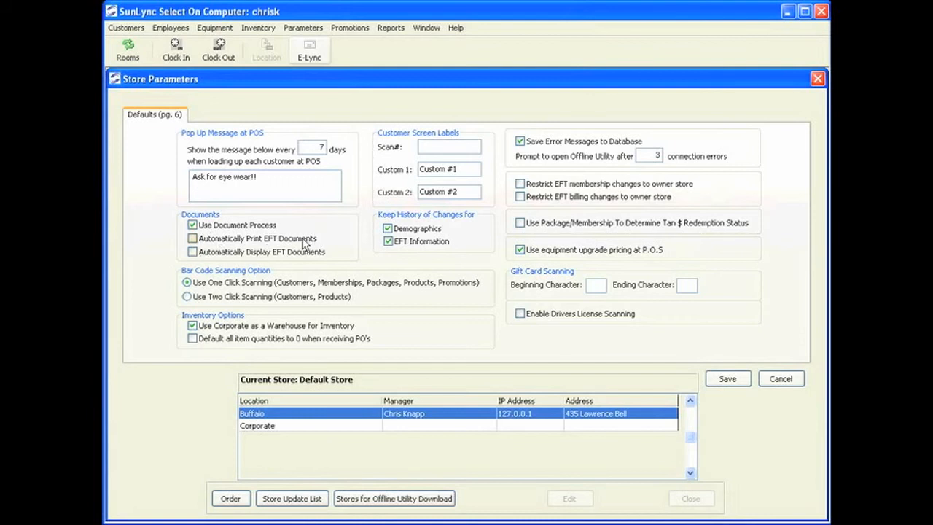
# Enable automatic EFT document display, stop using Corporate as inventory warehouse, and default received item quantities to 0.
pyautogui.click(221, 255)
pyautogui.click(193, 325)
pyautogui.click(193, 339)
# Set the Scan# customer screen label to ID#.
pyautogui.click(422, 146)
pyautogui.write('ID#')
pyautogui.press('Tab')
# Rename the Custom 1 customer screen label to Twitter.
pyautogui.click(459, 191)
pyautogui.doubleClick(459, 191)
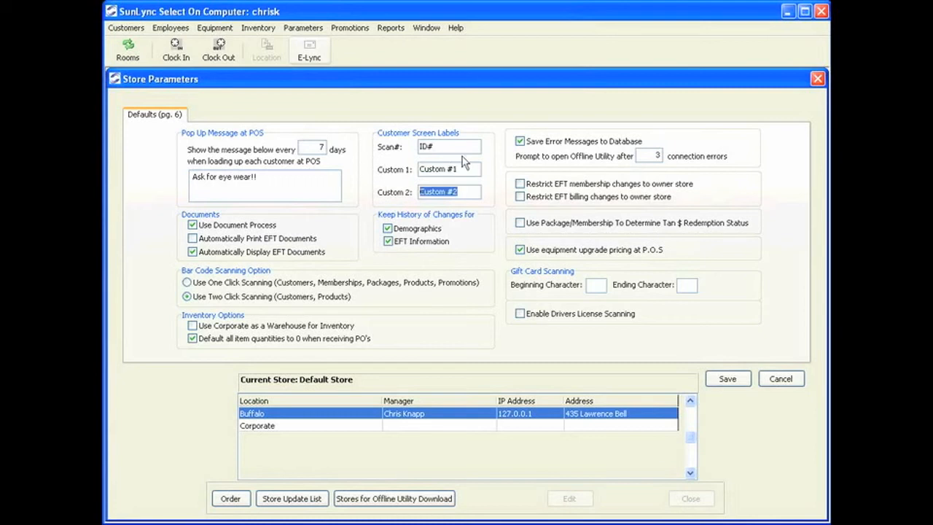
pyautogui.doubleClick(467, 165)
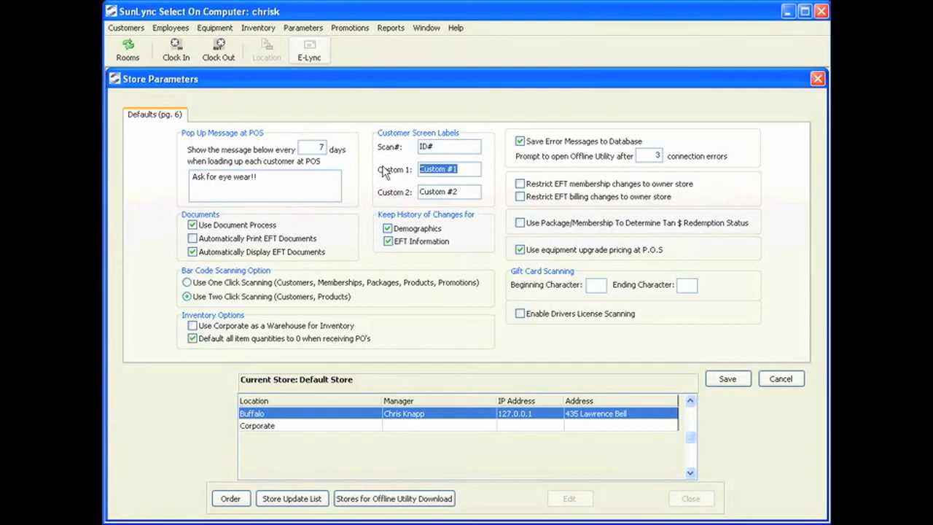
pyautogui.write('Twitter')
# Rename the Custom 2 customer screen label to alt email.
pyautogui.doubleClick(453, 191)
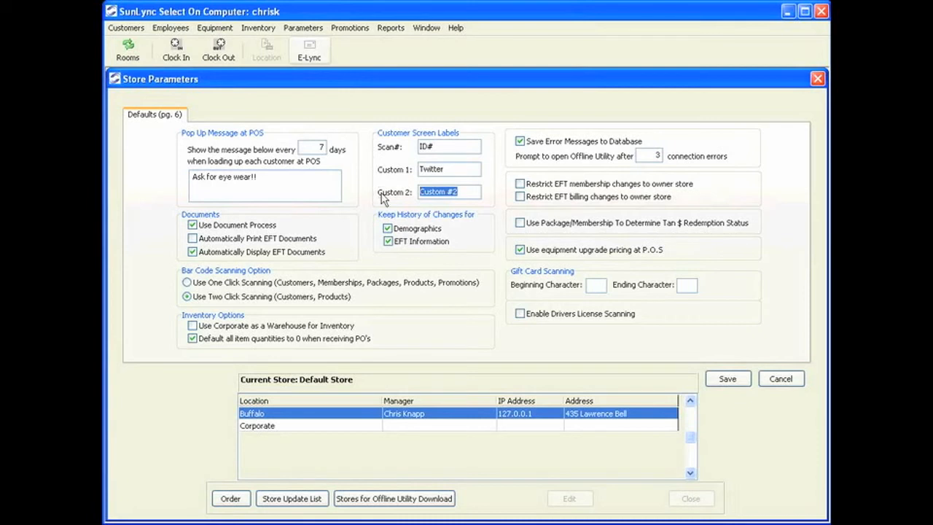
pyautogui.write('alt email')
pyautogui.click(388, 241)
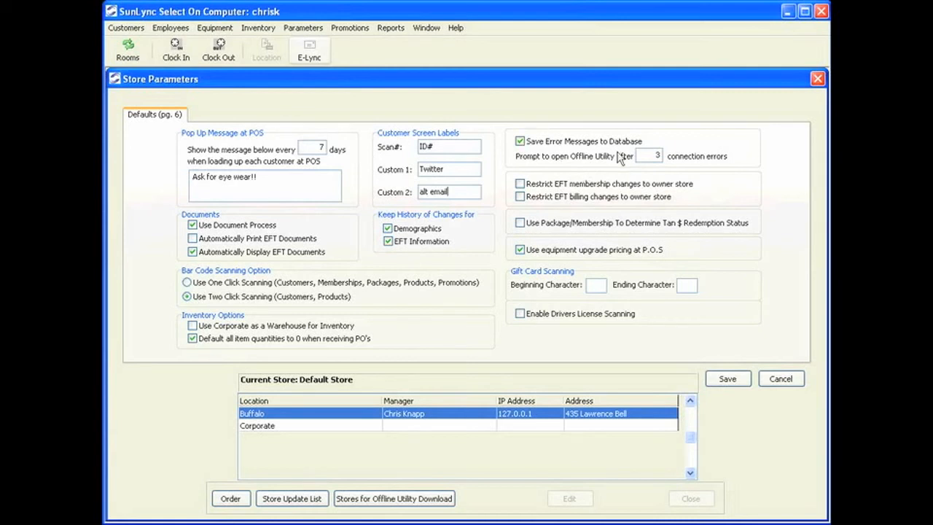
pyautogui.click(645, 155)
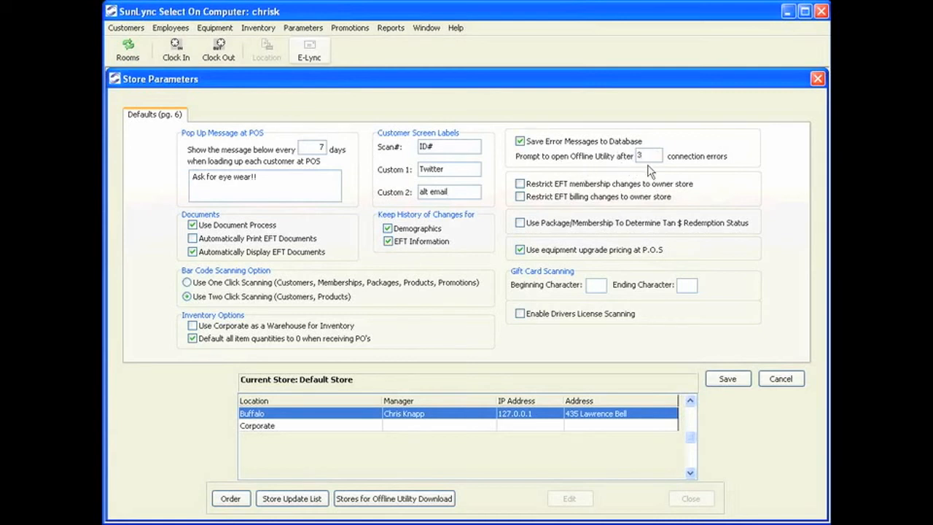
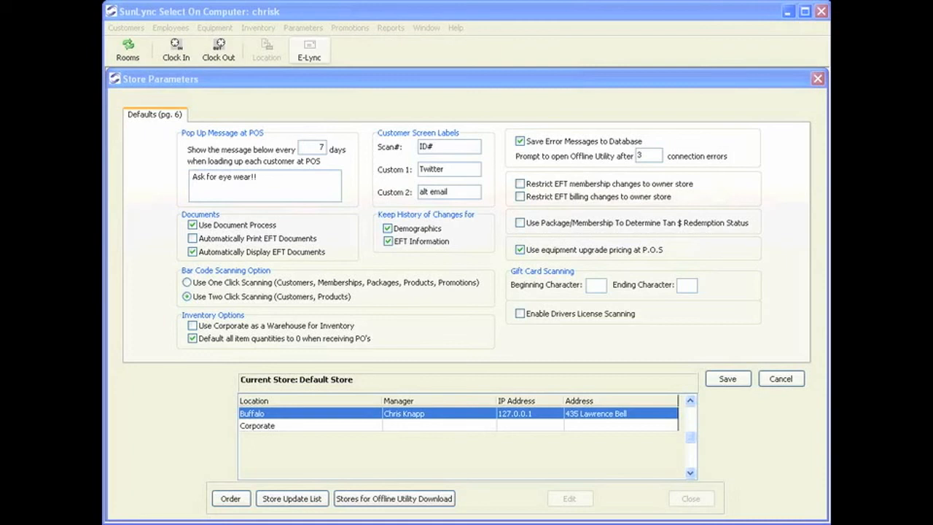
# Set the gift card beginning character to ; and ending character to %, then save for the current store only.
pyautogui.click(597, 285)
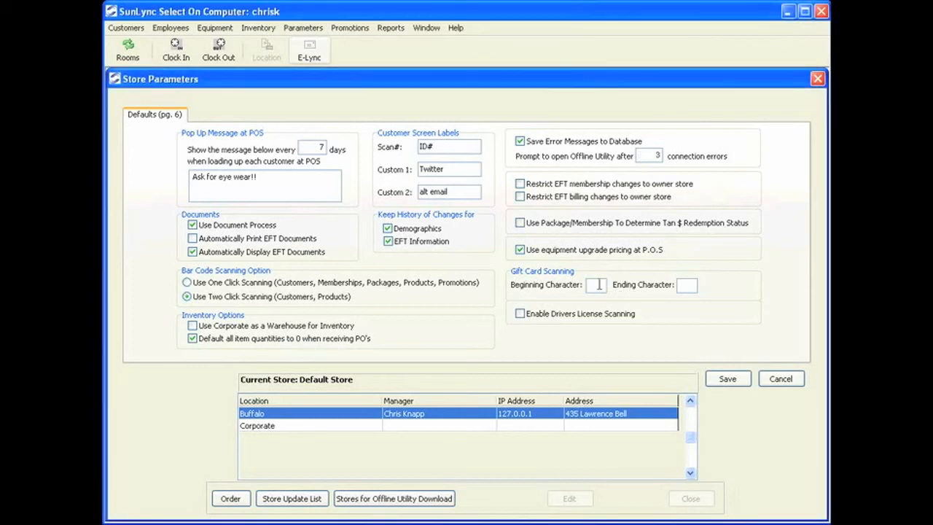
pyautogui.write(';')
pyautogui.click(692, 285)
pyautogui.write('%')
pyautogui.click(727, 379)
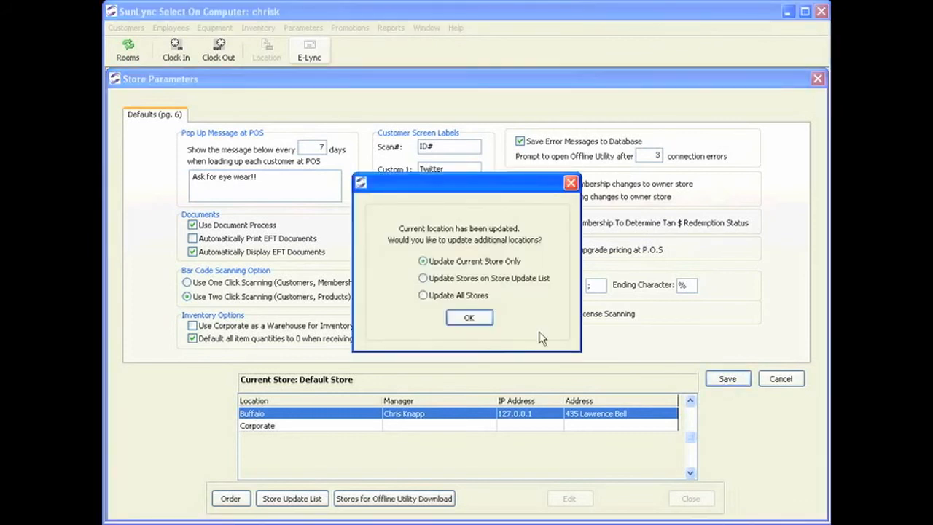
pyautogui.click(473, 318)
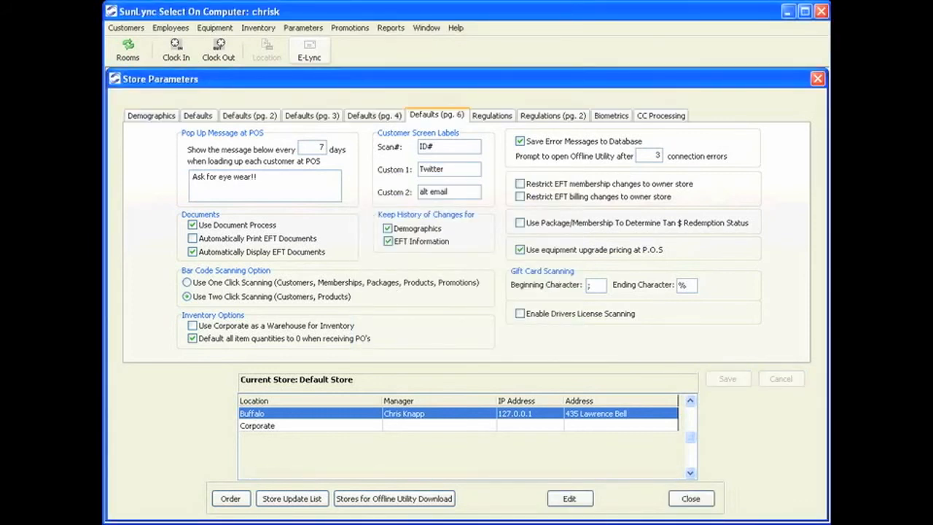
# Enable the minimum age to tan on the Regulations page and set it to 18.
pyautogui.click(496, 119)
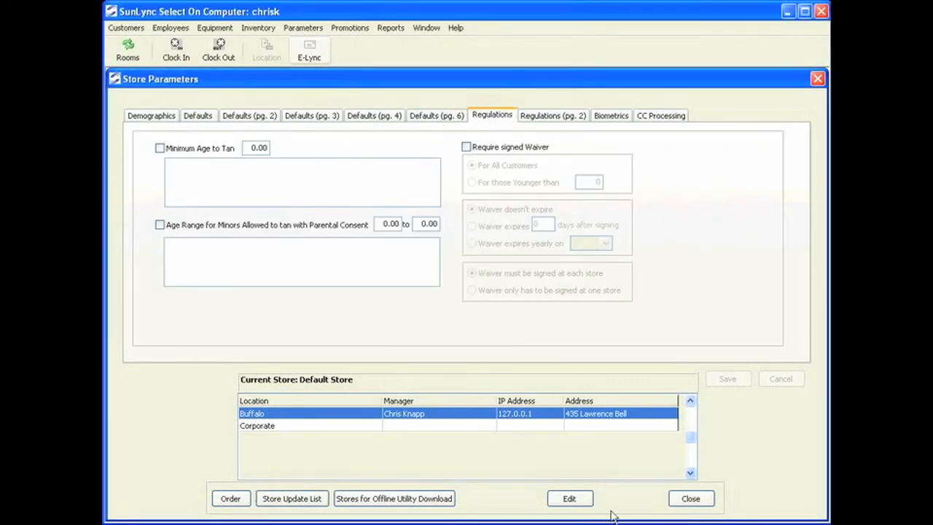
pyautogui.click(587, 502)
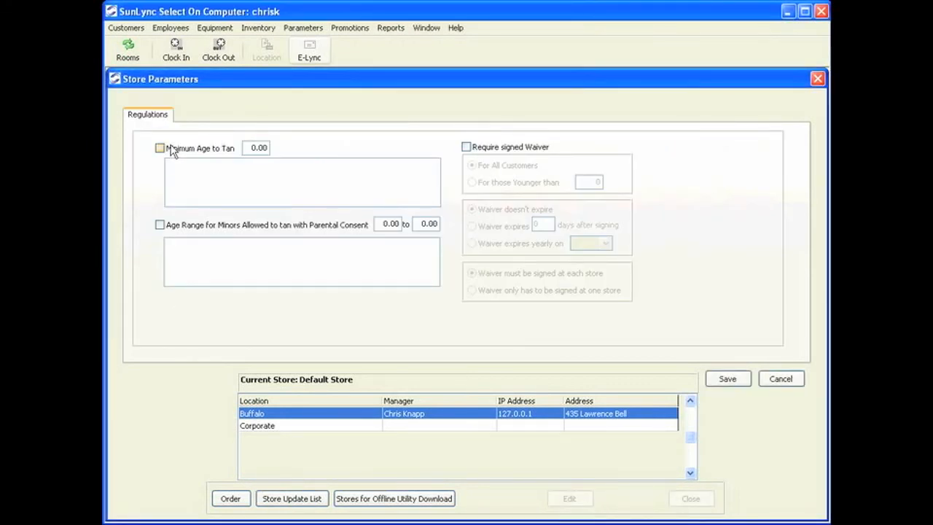
pyautogui.press('Tab')
pyautogui.write('18')
# Allow minors aged 16 to 17 to tan with parental consent, require a signed waiver, and save.
pyautogui.click(161, 225)
pyautogui.click(374, 225)
pyautogui.write('150')
pyautogui.press('BackSpace')
pyautogui.press('BackSpace')
pyautogui.press('BackSpace')
pyautogui.write('16')
pyautogui.click(416, 223)
pyautogui.write('17')
pyautogui.click(467, 148)
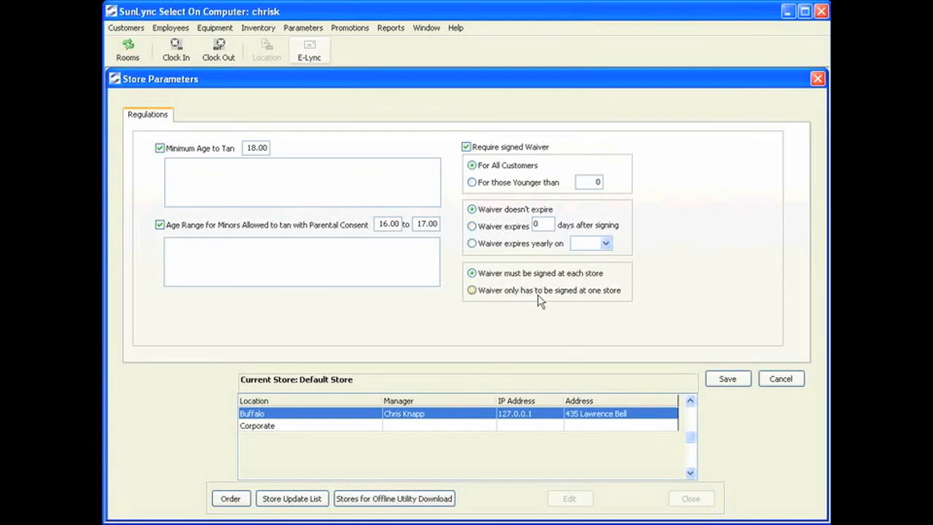
pyautogui.click(727, 379)
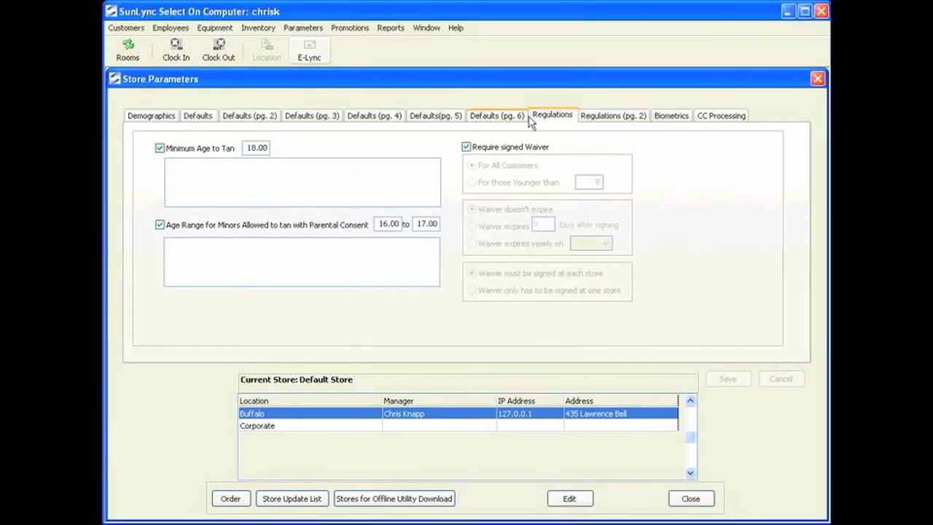
# On the second Regulations page, enter 1 as the minimum days between tans with that option turned off.
pyautogui.click(599, 121)
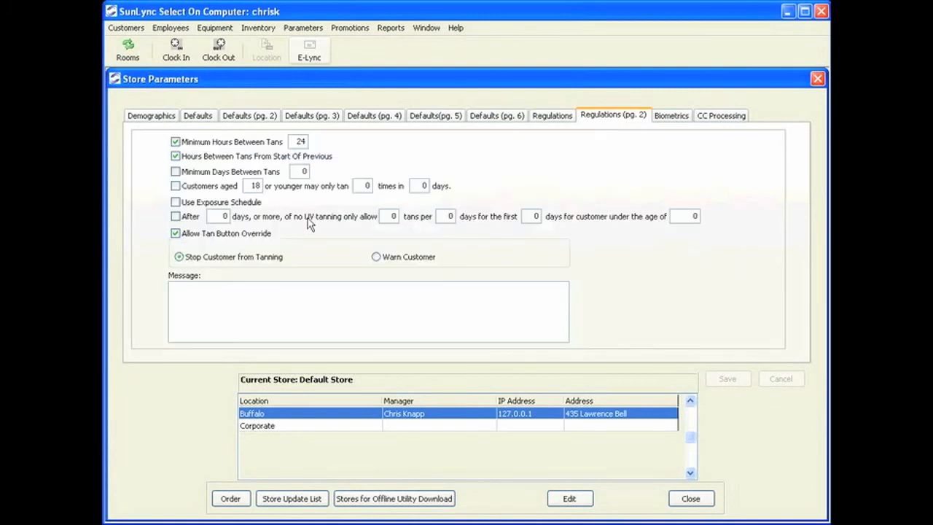
pyautogui.click(565, 497)
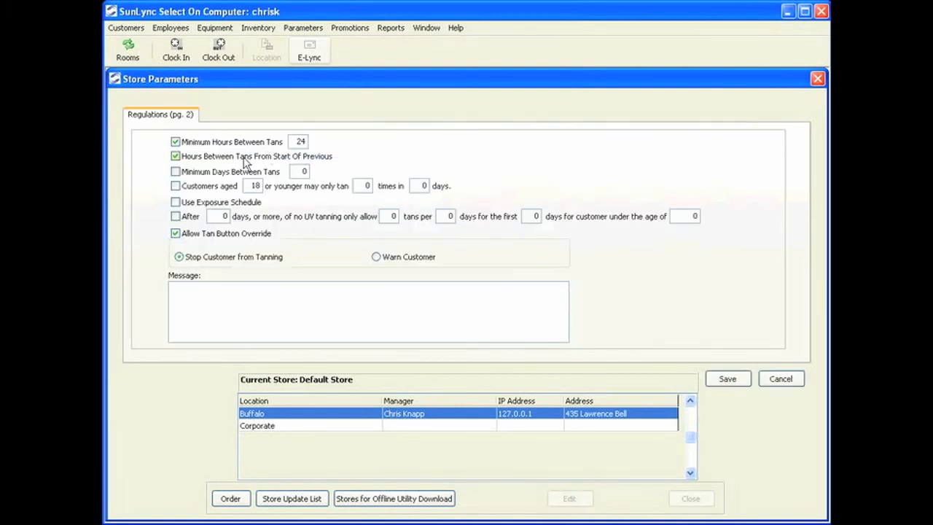
pyautogui.click(297, 140)
pyautogui.moveTo(299, 139); pyautogui.dragTo(270, 142)
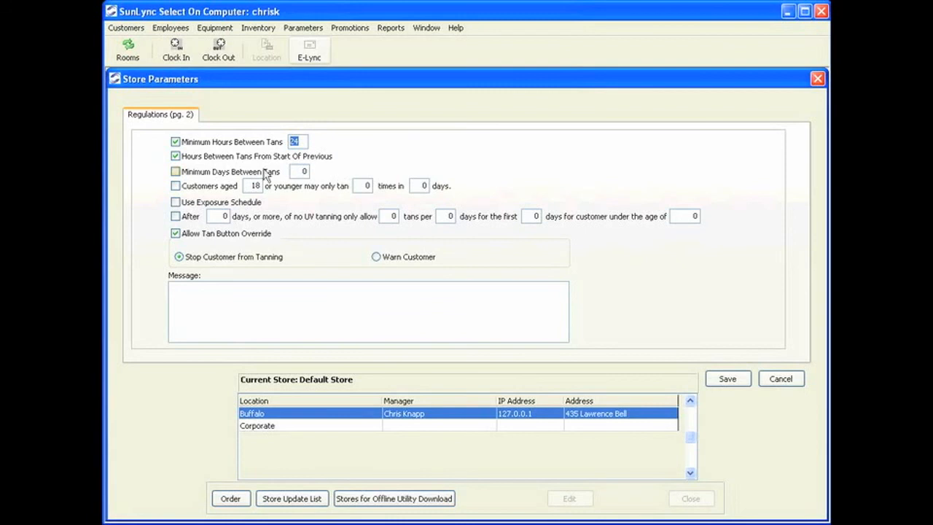
pyautogui.click(196, 172)
pyautogui.click(295, 173)
pyautogui.write('1')
pyautogui.click(177, 172)
# Limit customers aged 18 or younger to 5 tans in 6 days and save for the current store only.
pyautogui.click(188, 190)
pyautogui.click(360, 185)
pyautogui.press('BackSpace')
pyautogui.write('5')
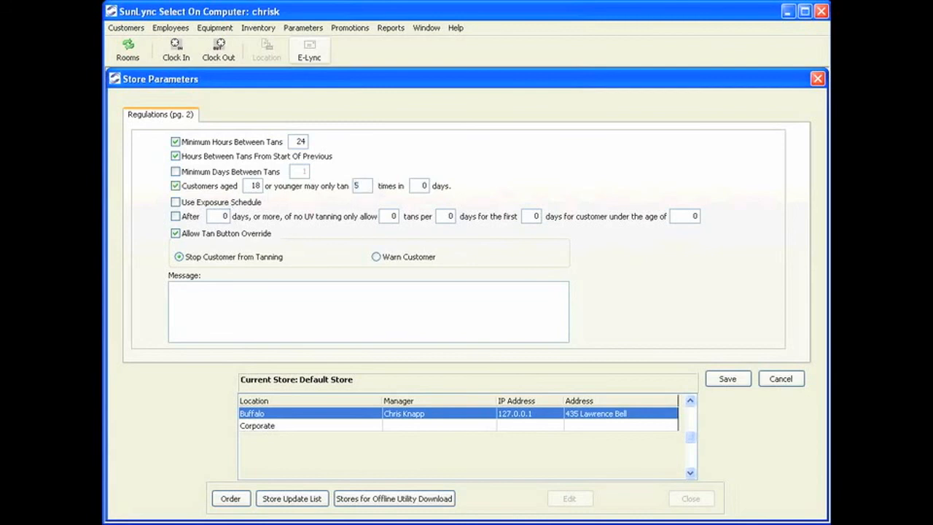
pyautogui.click(416, 186)
pyautogui.write('6')
pyautogui.click(745, 384)
pyautogui.click(467, 316)
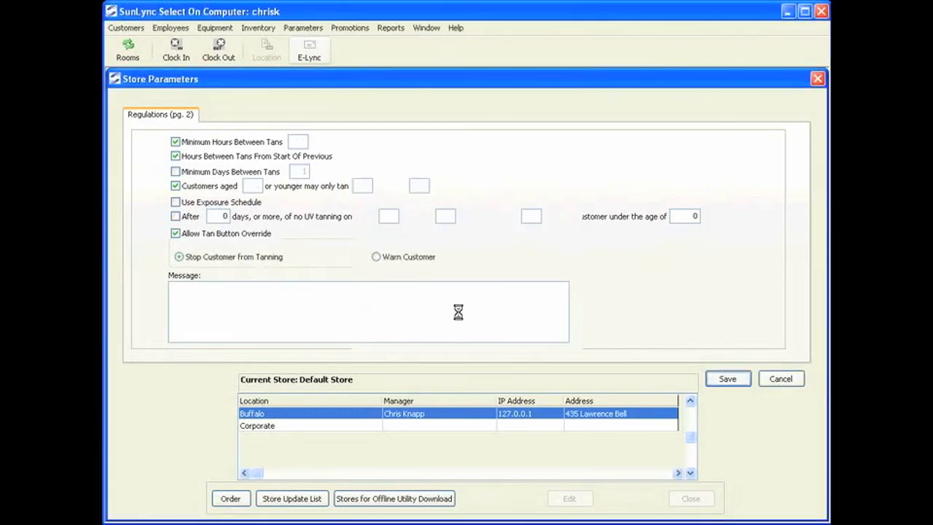
# Switch the credit card processing type to SlimCD on the CC Processing page.
pyautogui.click(679, 121)
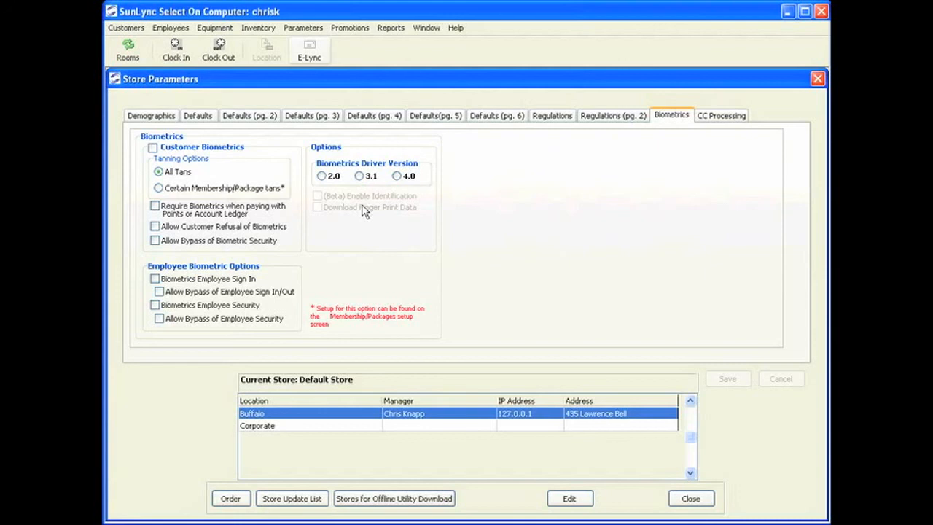
pyautogui.click(724, 119)
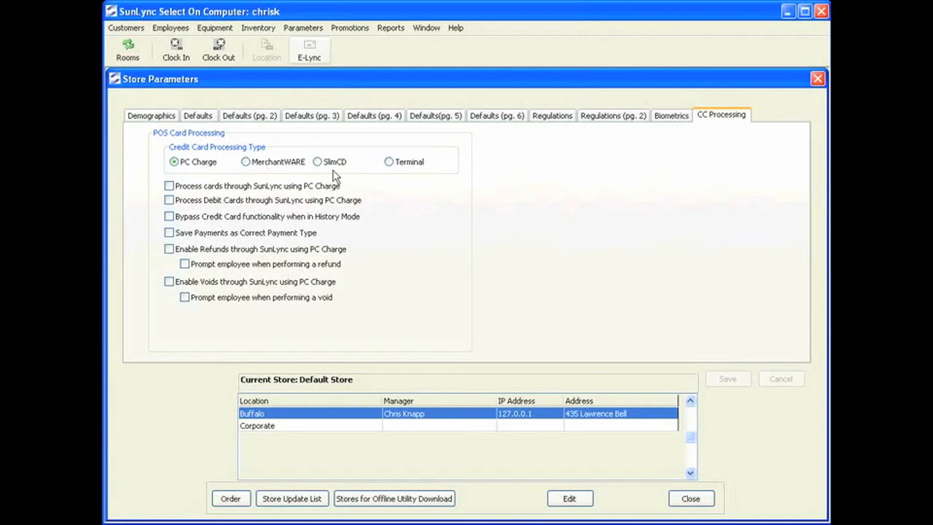
pyautogui.click(569, 498)
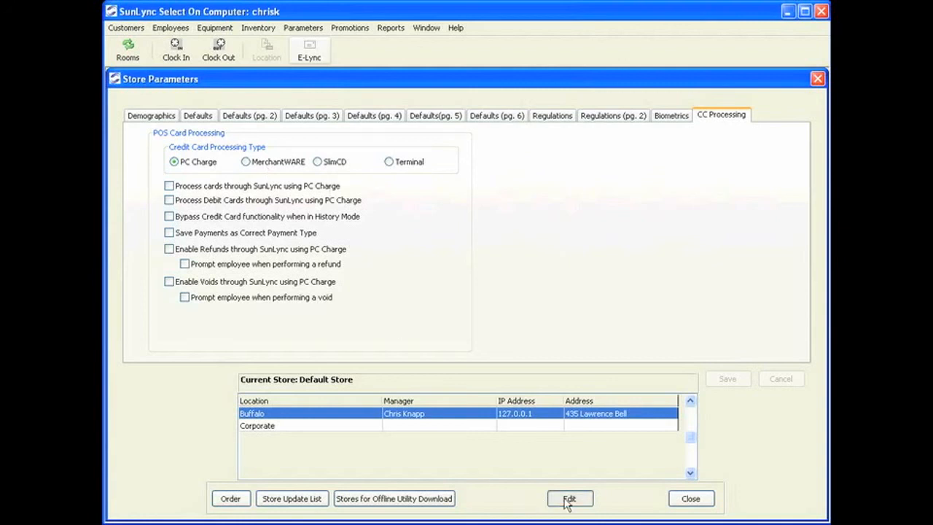
pyautogui.click(326, 167)
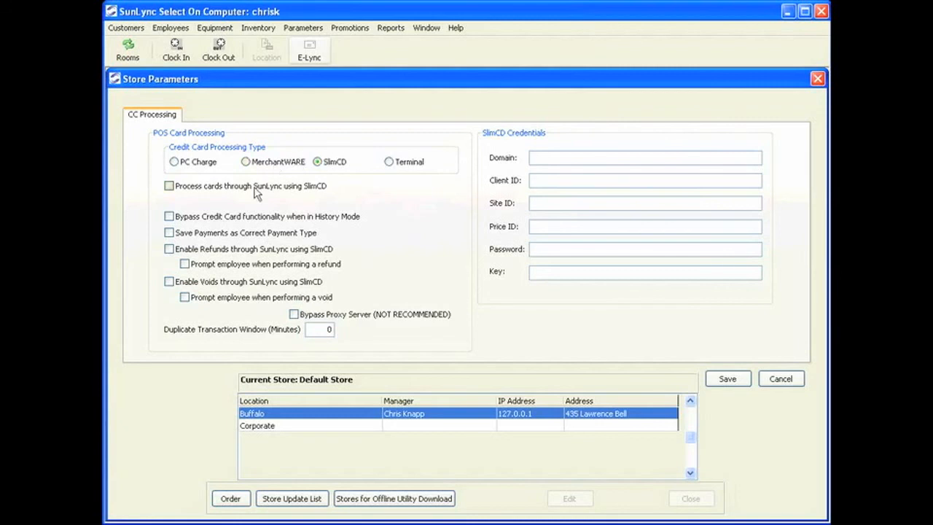
# Enable history-mode bypass, saving payments as correct type, and SlimCD refunds and voids with employee prompts.
pyautogui.click(207, 222)
pyautogui.click(207, 237)
pyautogui.click(188, 251)
pyautogui.click(201, 268)
pyautogui.click(169, 284)
pyautogui.click(184, 298)
# Set the duplicate transaction window to 1 minute and save for the current store only.
pyautogui.click(319, 329)
pyautogui.write('1')
pyautogui.click(729, 379)
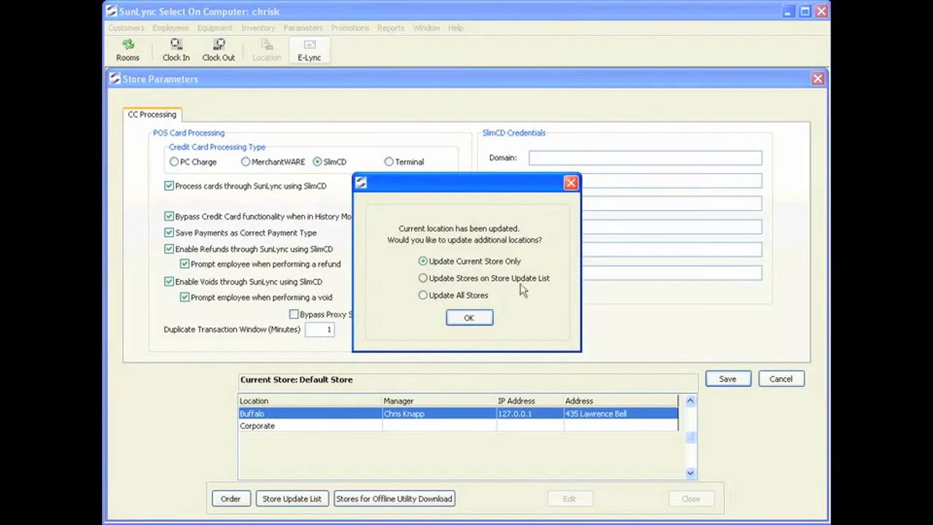
pyautogui.click(481, 322)
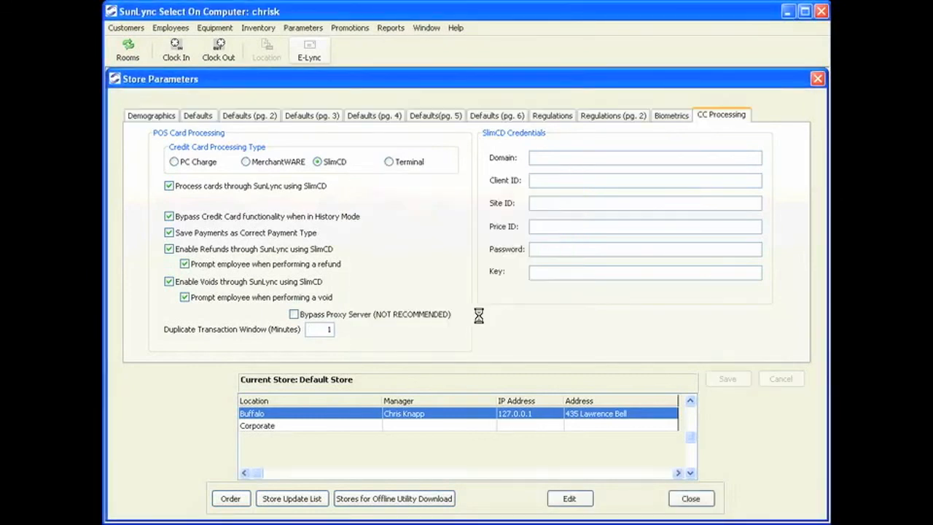